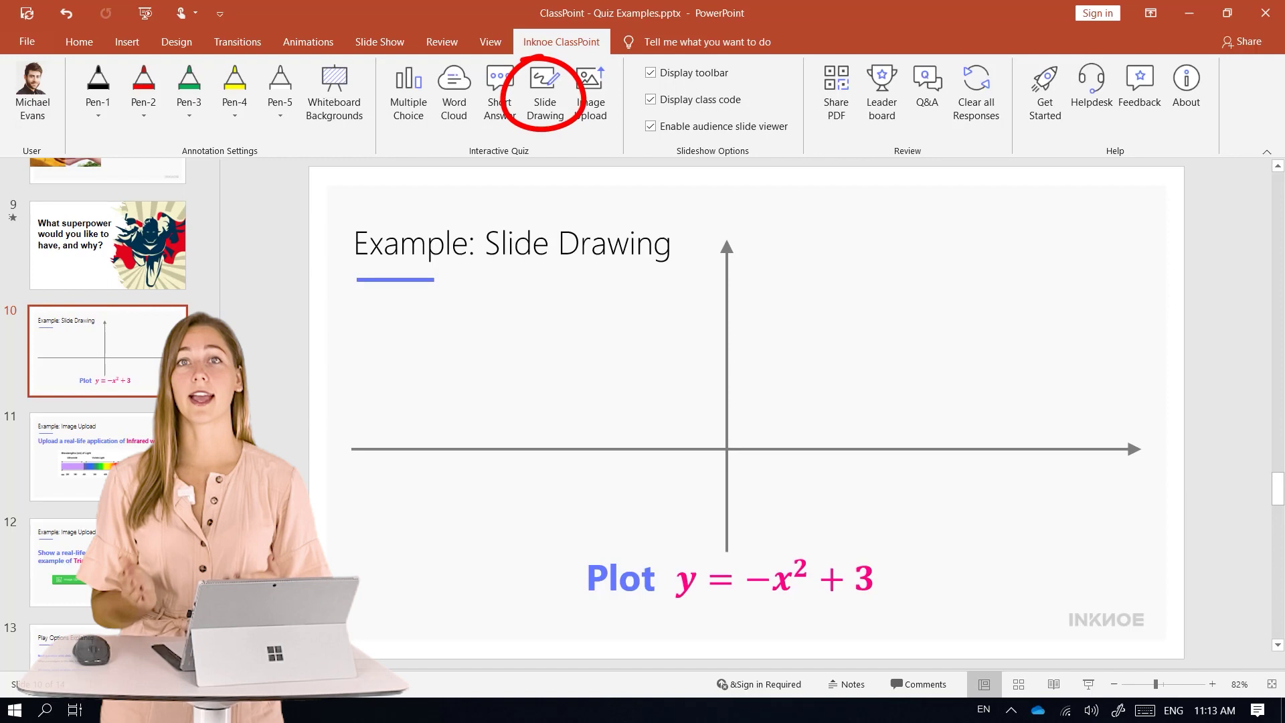
- Add a Slide Drawing quiz to the graph slide, move its button top right, and hide participant names
click(545, 90)
mouse_move(580, 559)
mouse_down()
mouse_move(695, 277)
mouse_move(715, 268)
mouse_up()
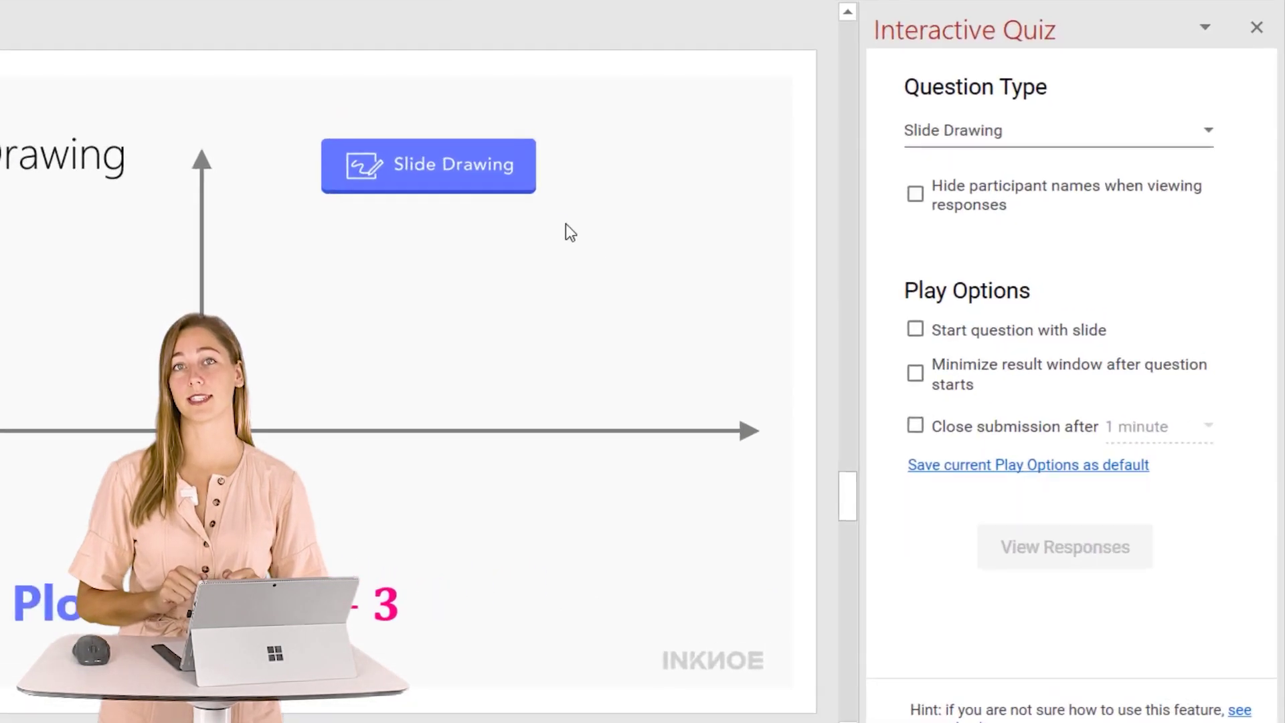
click(1039, 287)
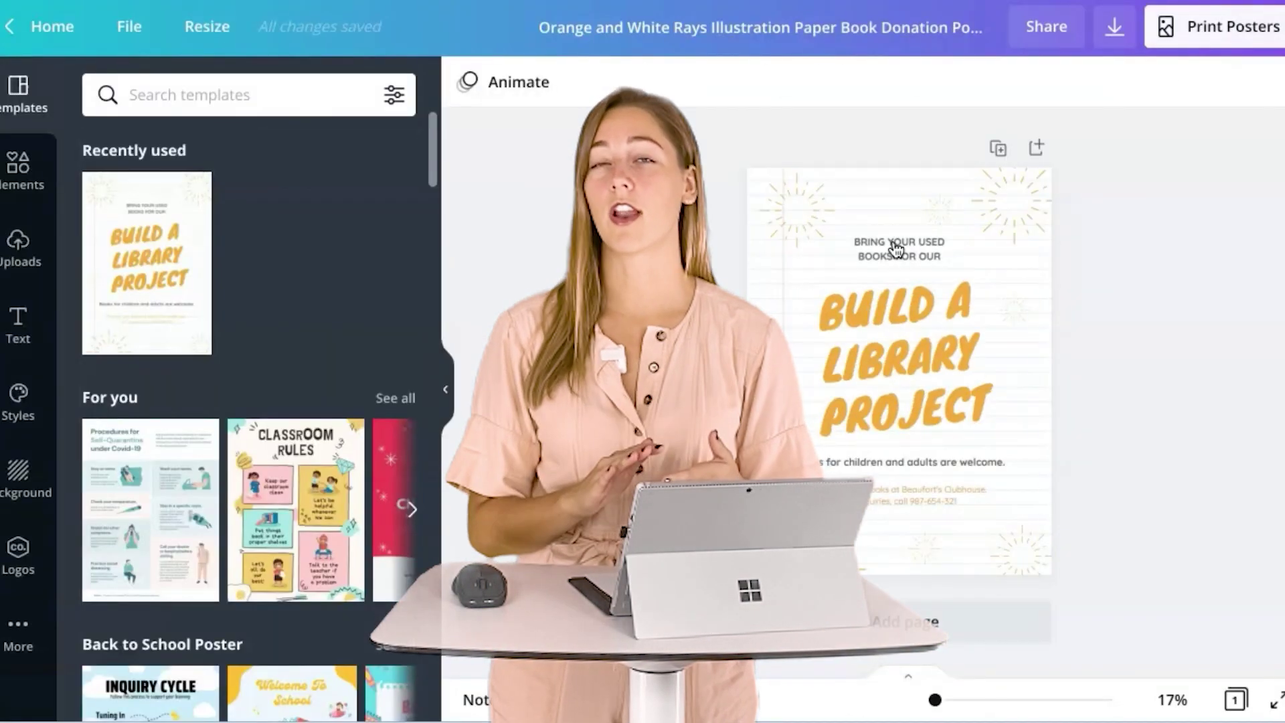
- Open the poster template and resize the thumbs-up graphic to sit over the STRONGLY AGREE words
click(900, 355)
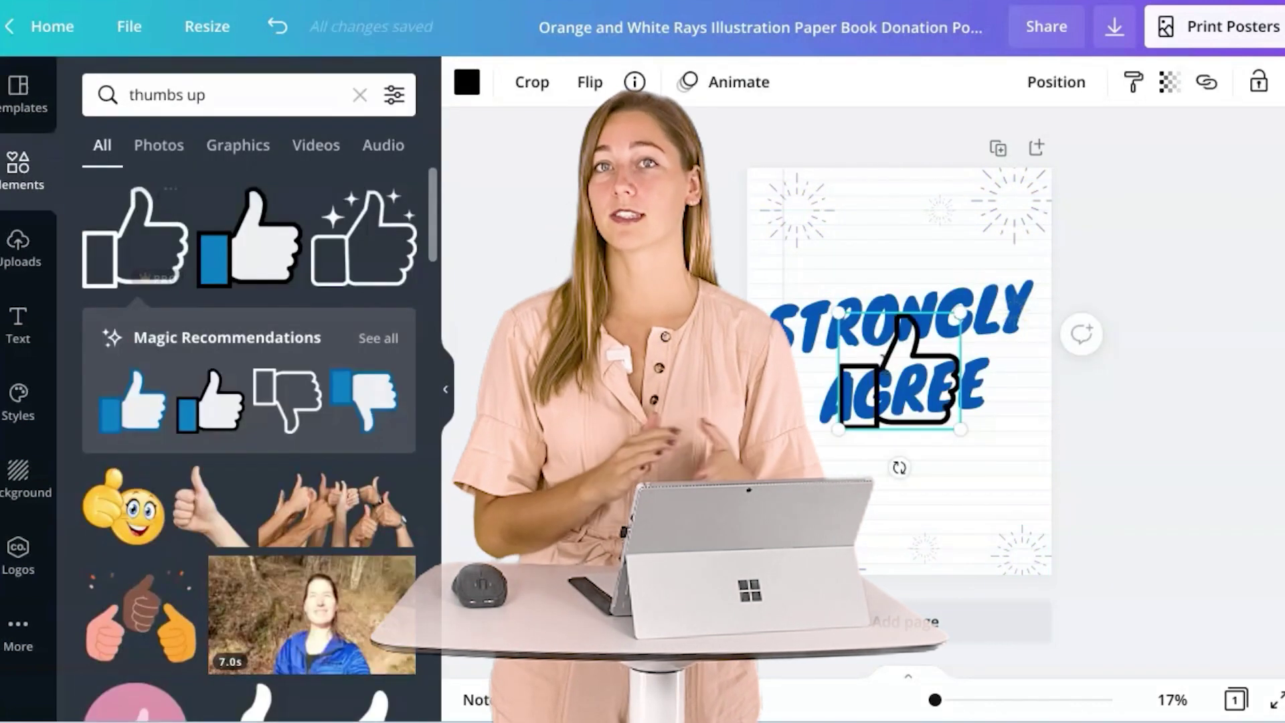
drag(837, 386, 867, 423)
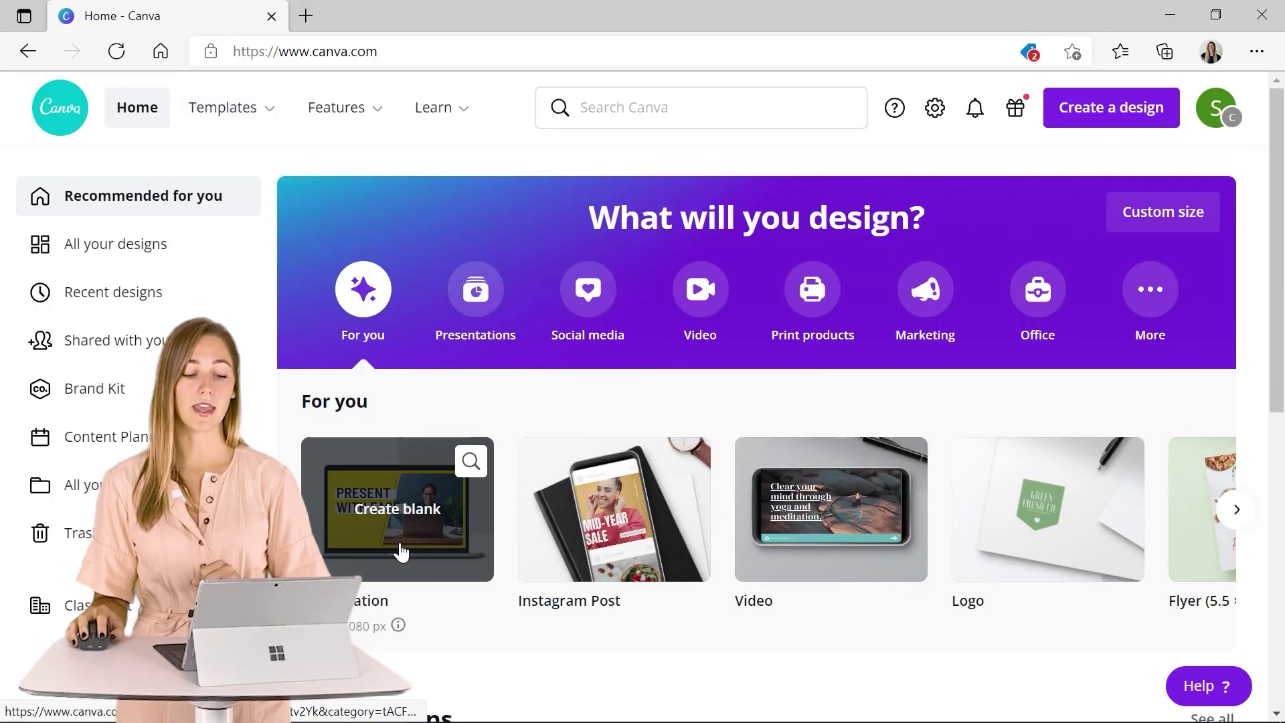
- Start a blank presentation and apply the pink Group Project template page
click(403, 547)
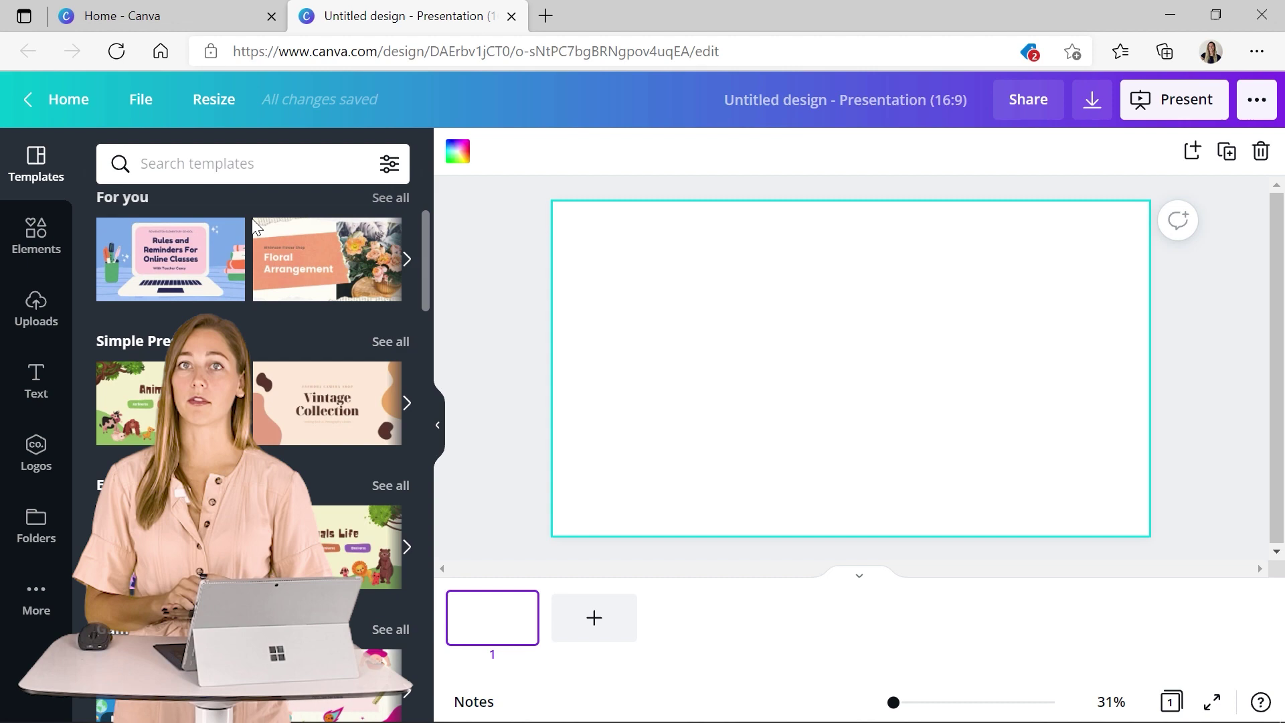
scroll(252, 219, down, 1)
click(171, 462)
click(172, 294)
- Add a 'teamwork' paper-people graphic, shrink it to 239 by 128, and place it bottom right
click(33, 233)
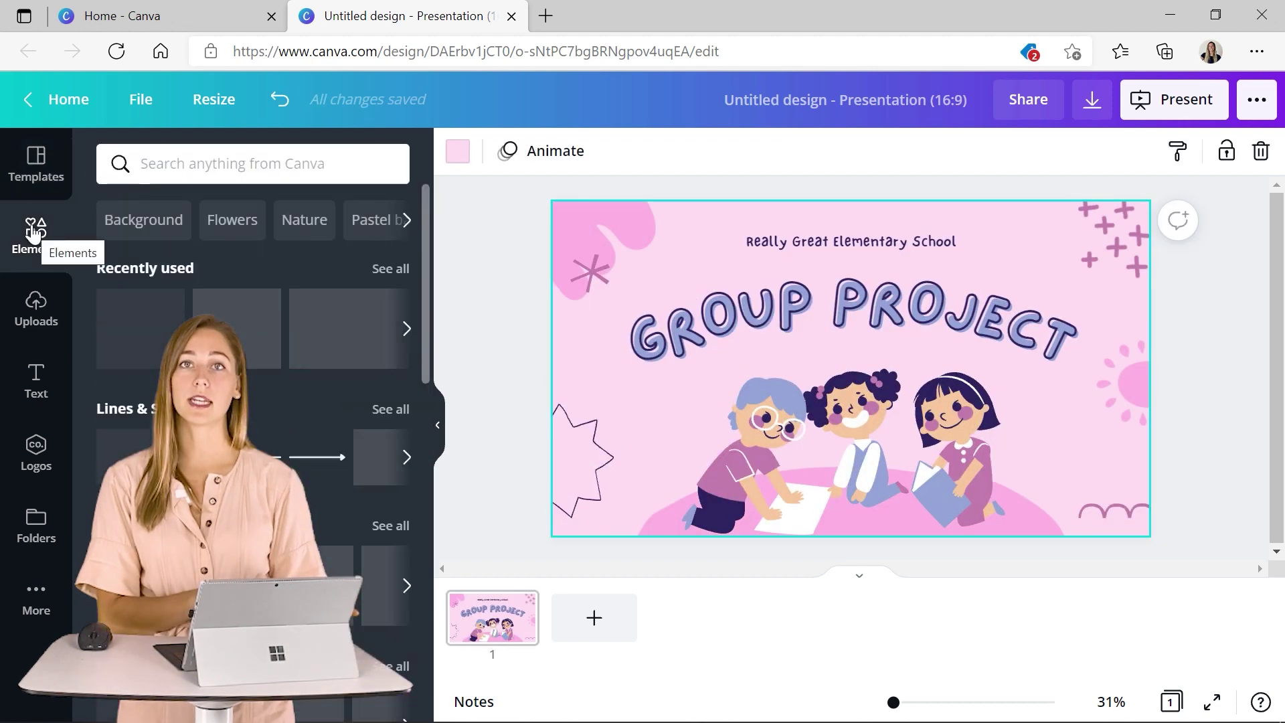
click(253, 163)
text(teamwork)
key(Return)
click(121, 415)
scroll(254, 402, down, 5)
drag(984, 428, 910, 370)
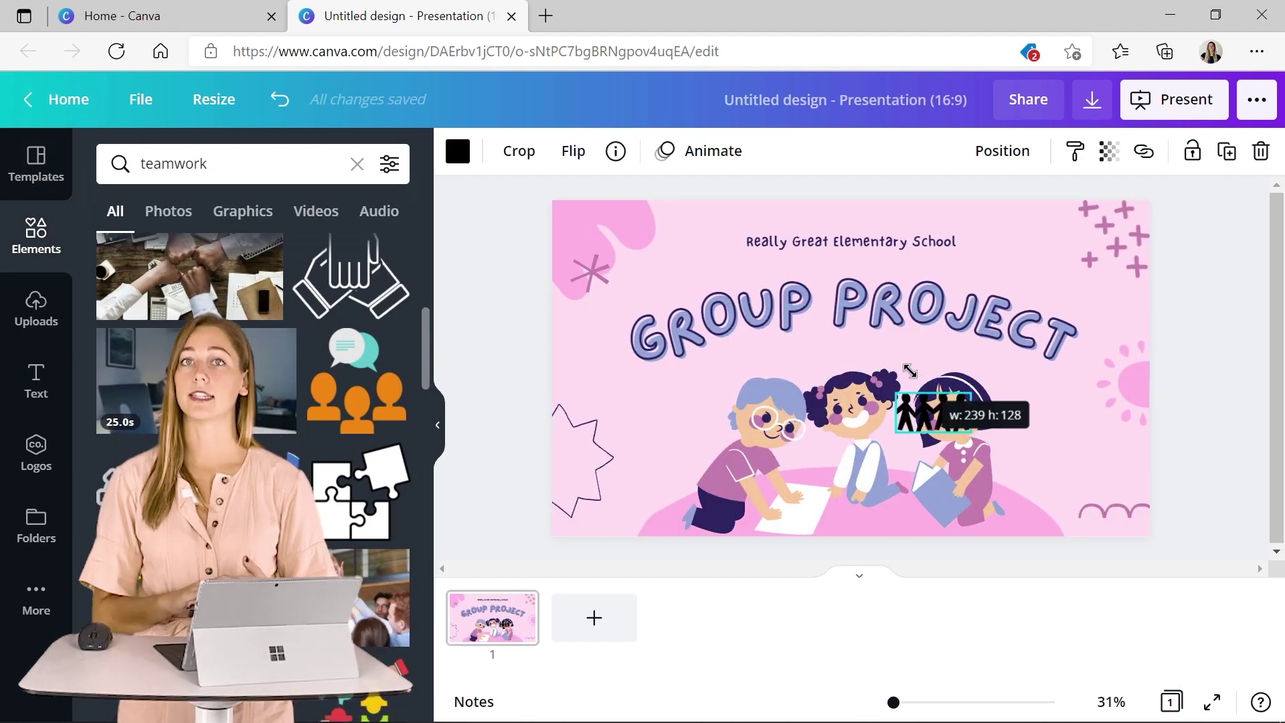
drag(934, 412, 1102, 472)
- Change the school name line to 'Inknoe Education' and return to the Canva home page
double_click(851, 241)
text(Inknoe Education)
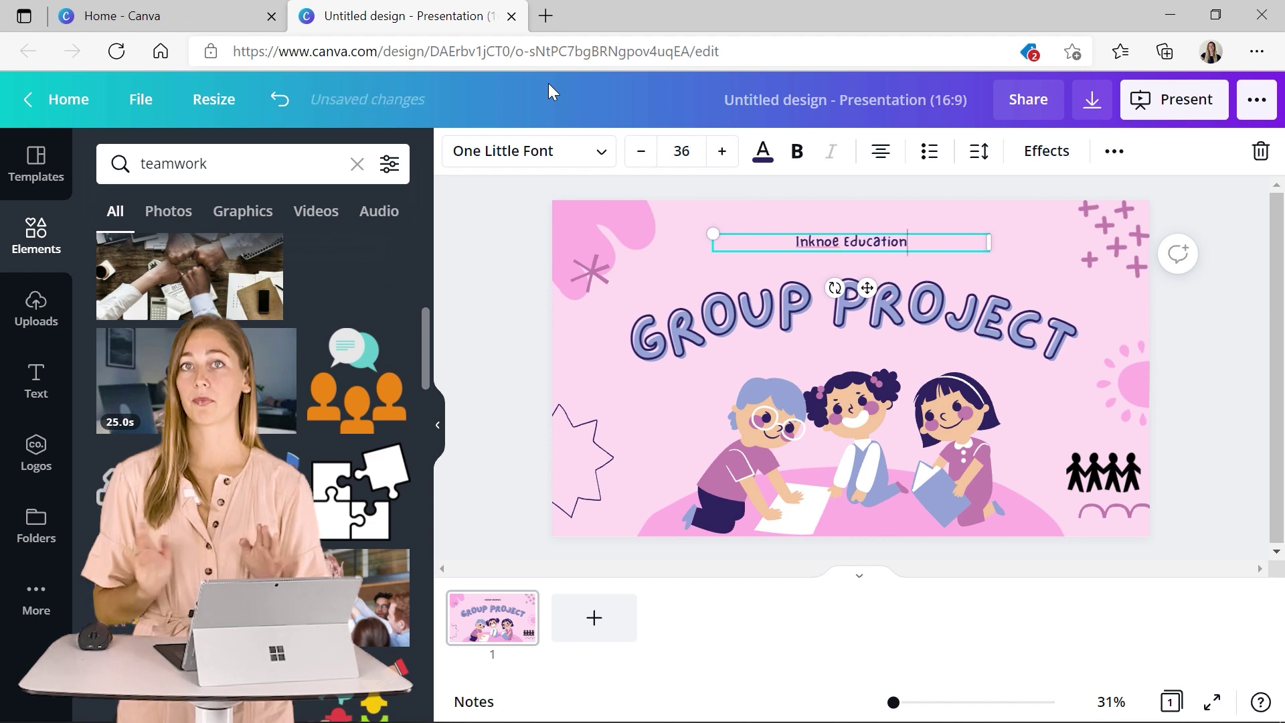
click(141, 18)
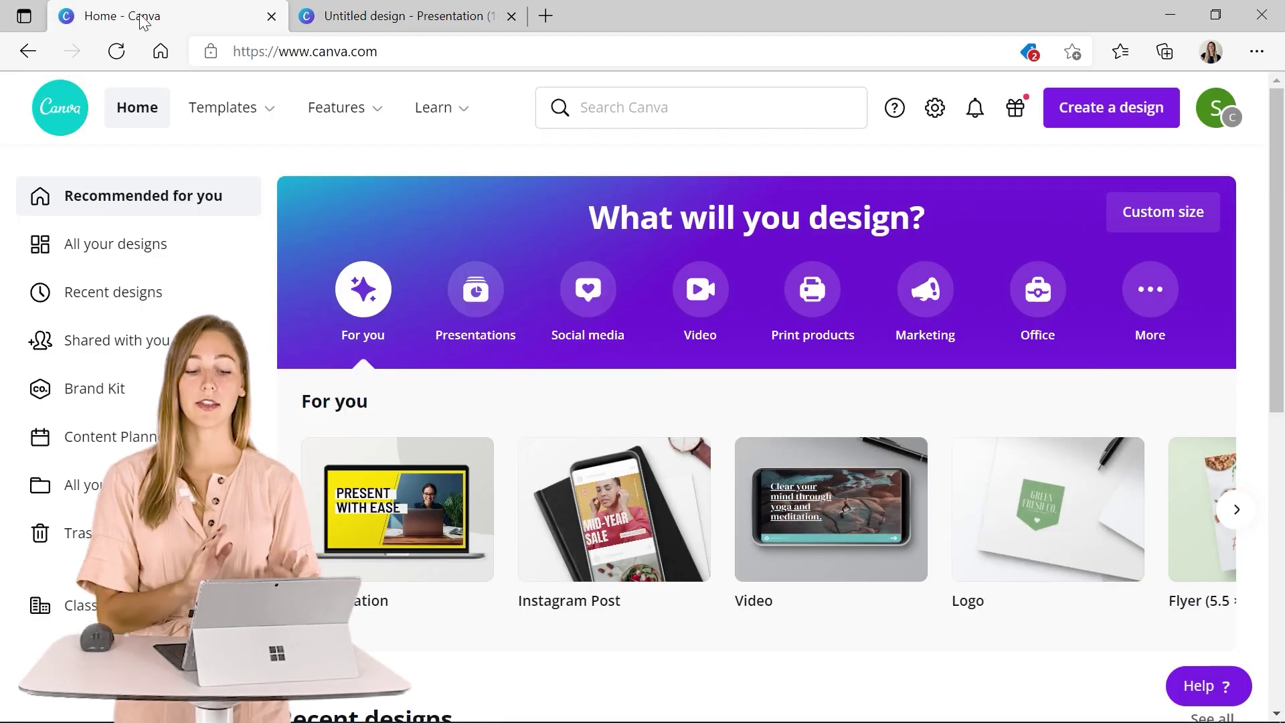
- Search templates for 'global education' and open How Technology Transformed Education
click(672, 106)
click(631, 193)
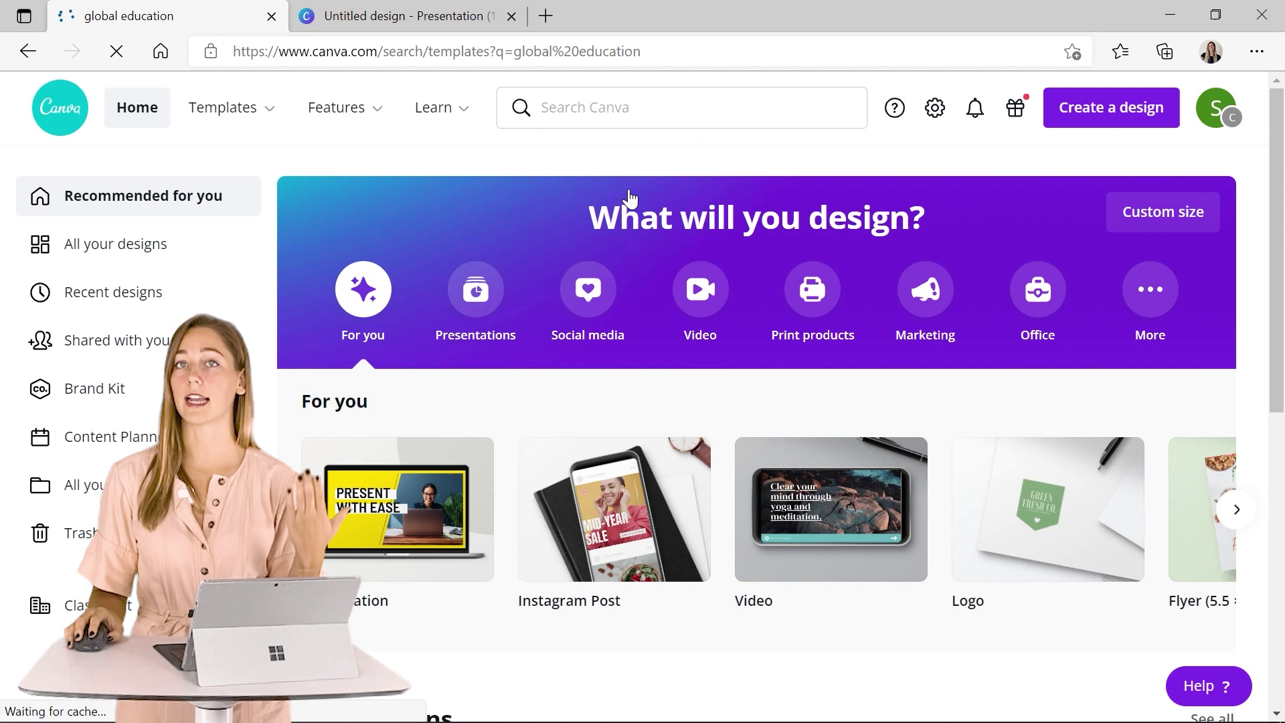
scroll(632, 321, down, 2)
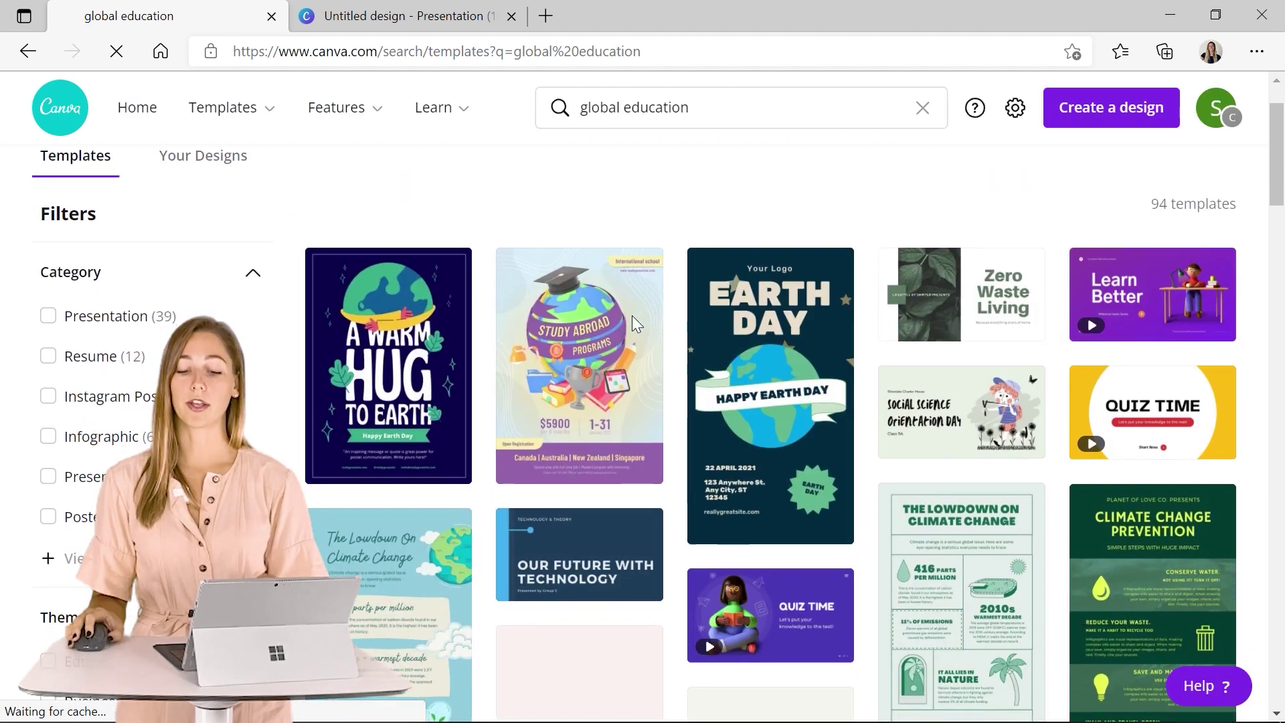
scroll(632, 316, down, 4)
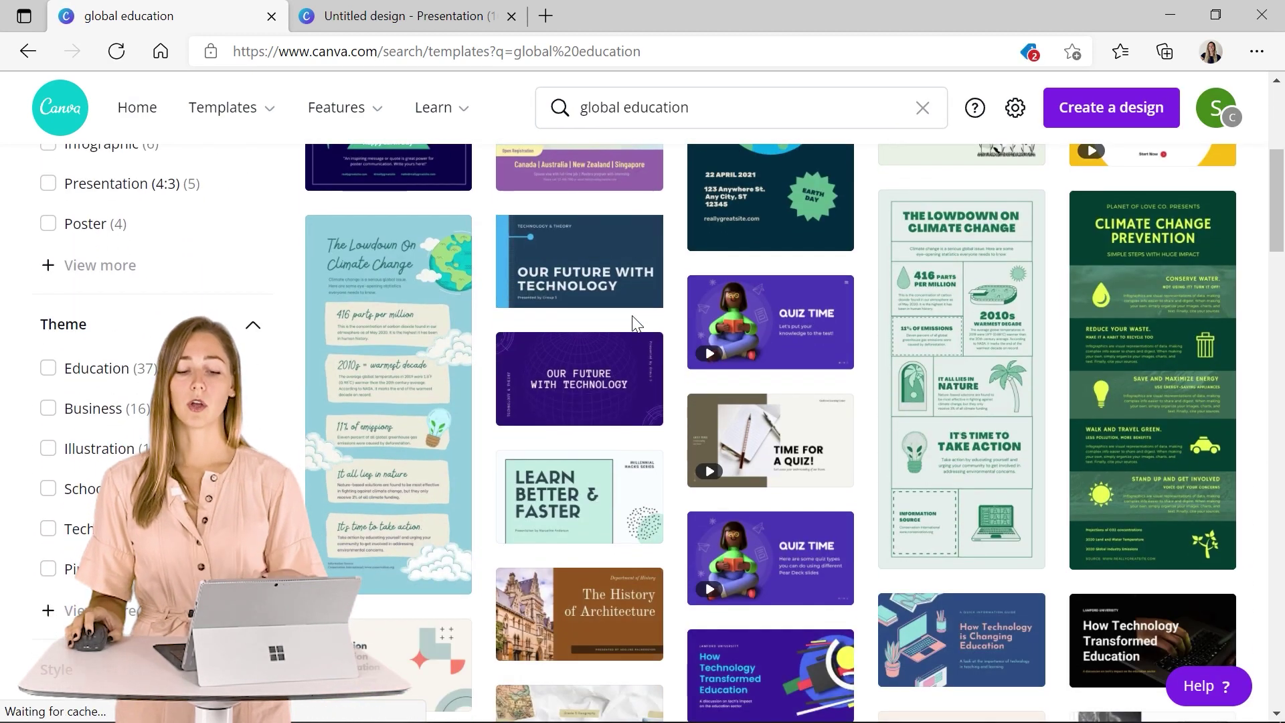
mouse_move(617, 304)
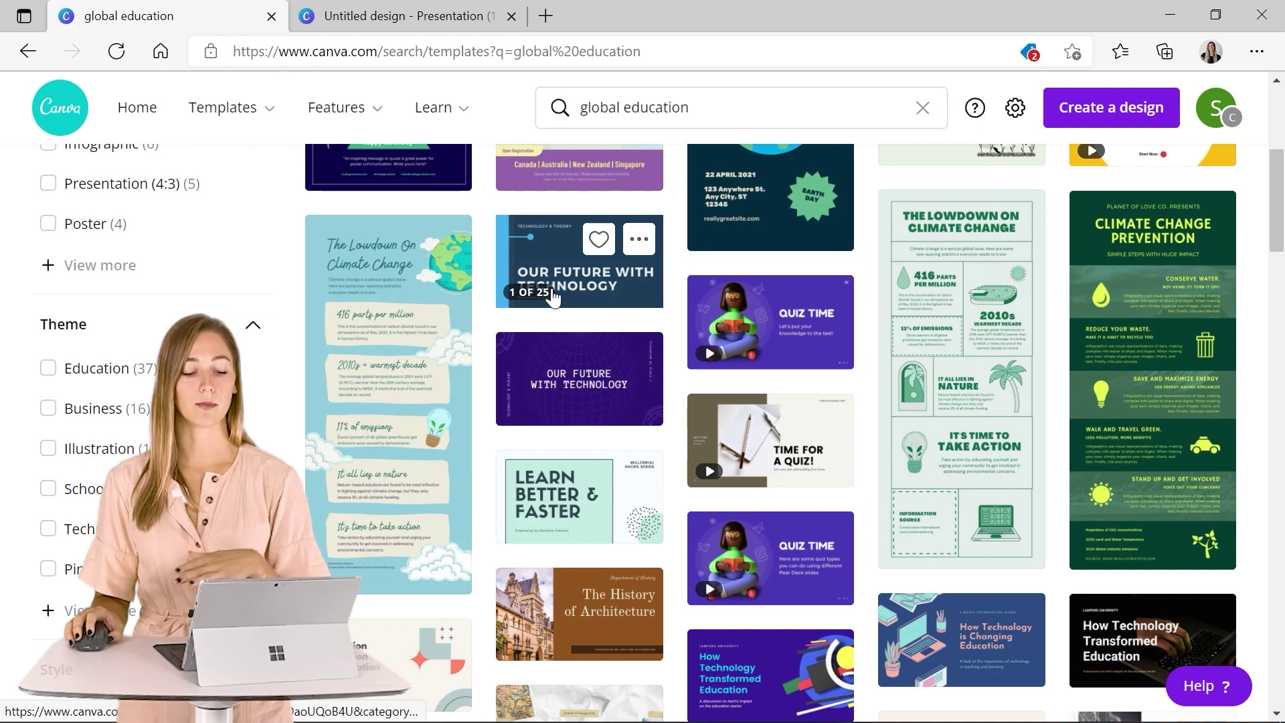
scroll(158, 264, up, 6)
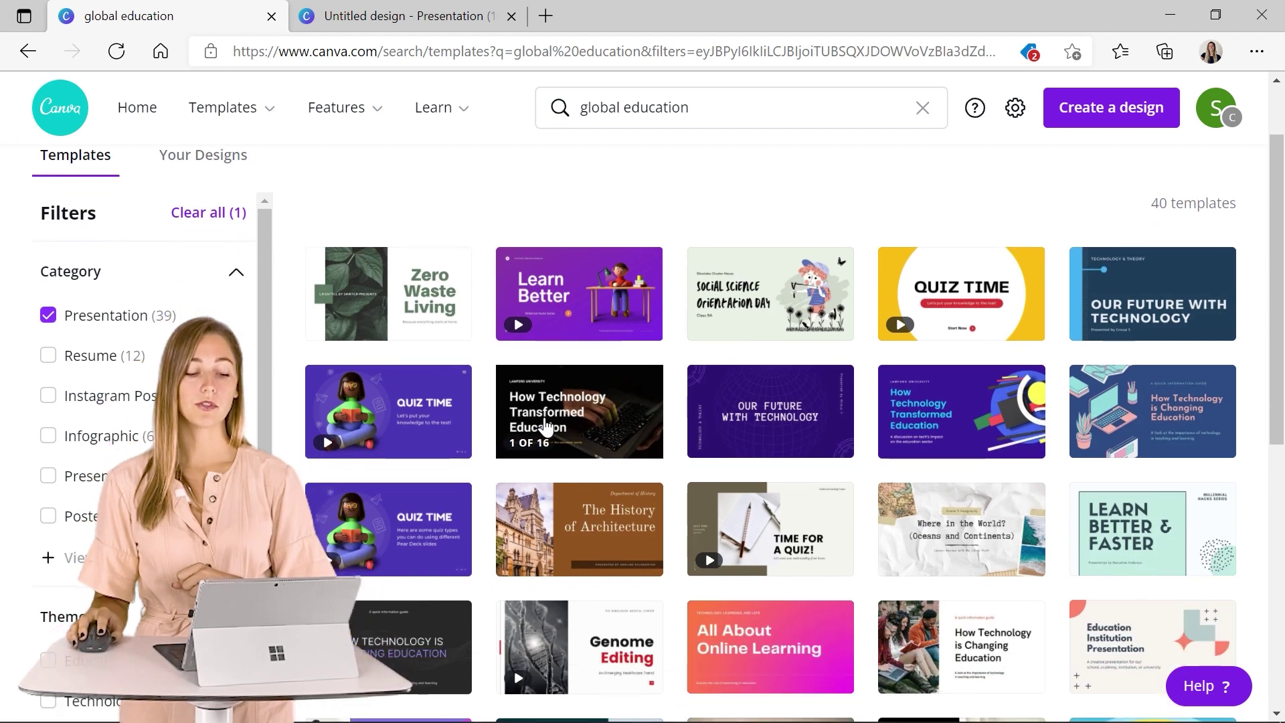
click(547, 427)
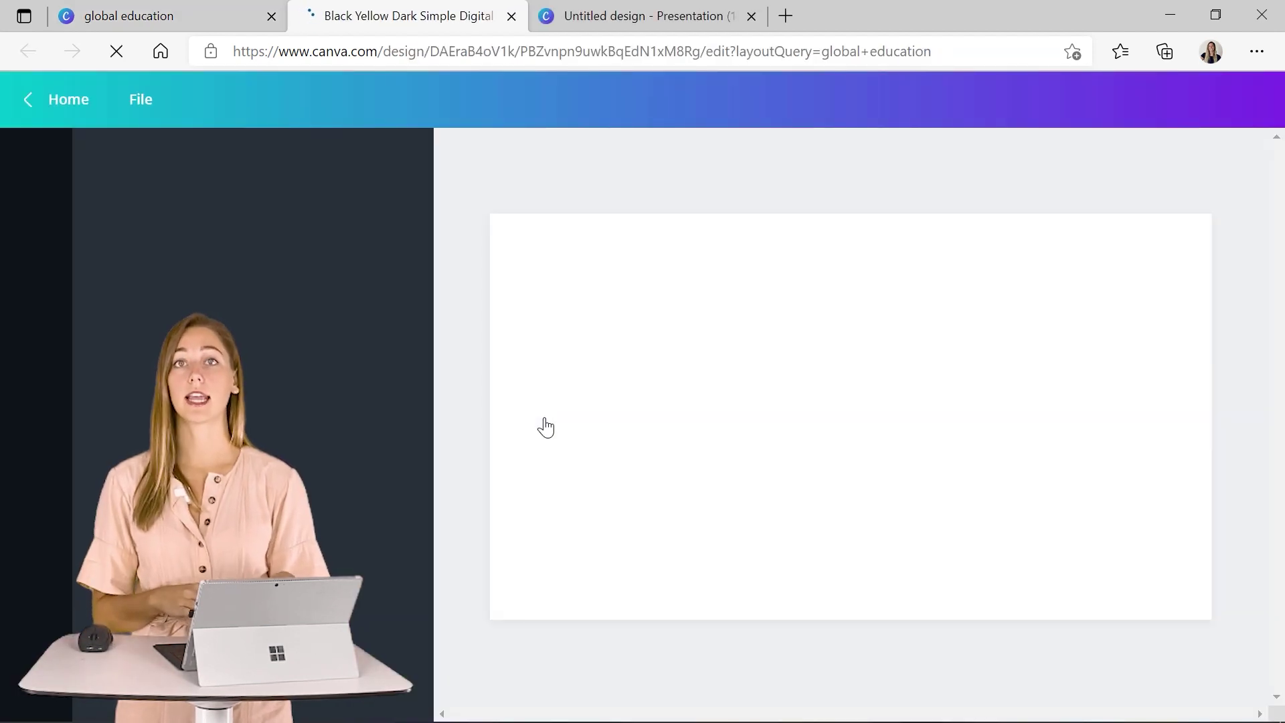
- Make the title slide's subtitle text cyan
double_click(768, 514)
click(757, 152)
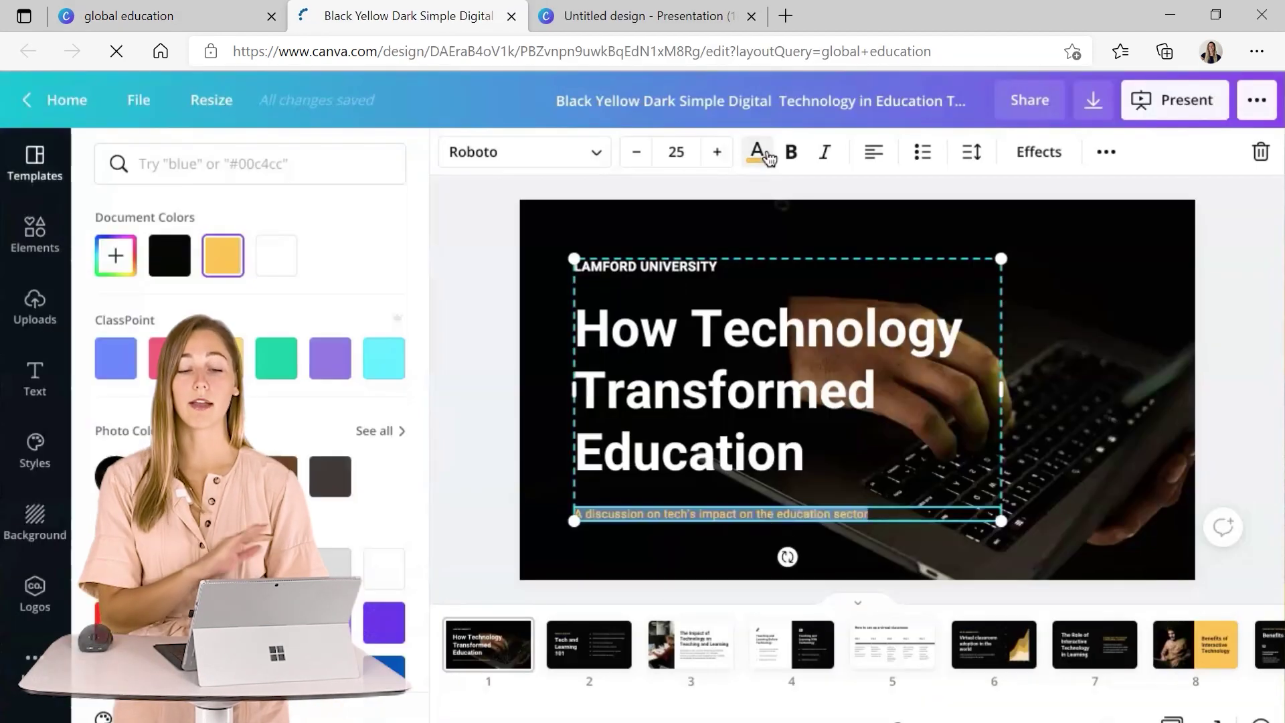
click(380, 359)
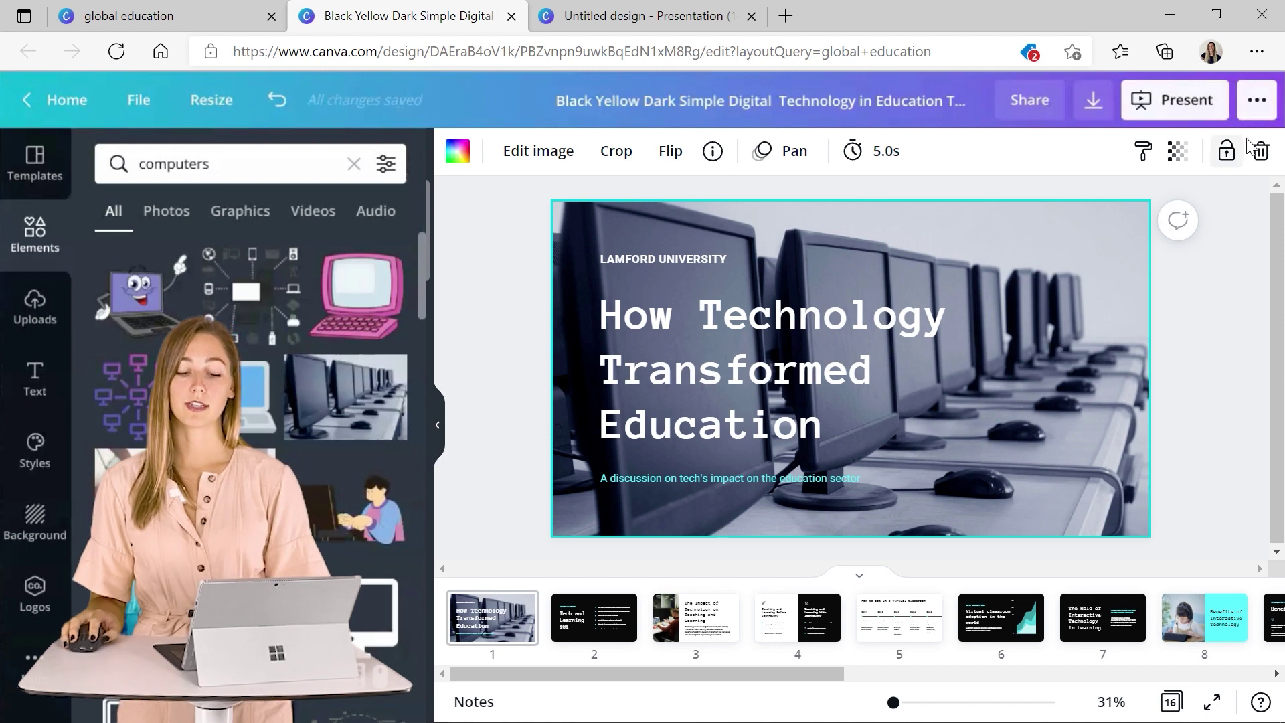
- Download all pages of the deck as a Microsoft PowerPoint file
click(1257, 100)
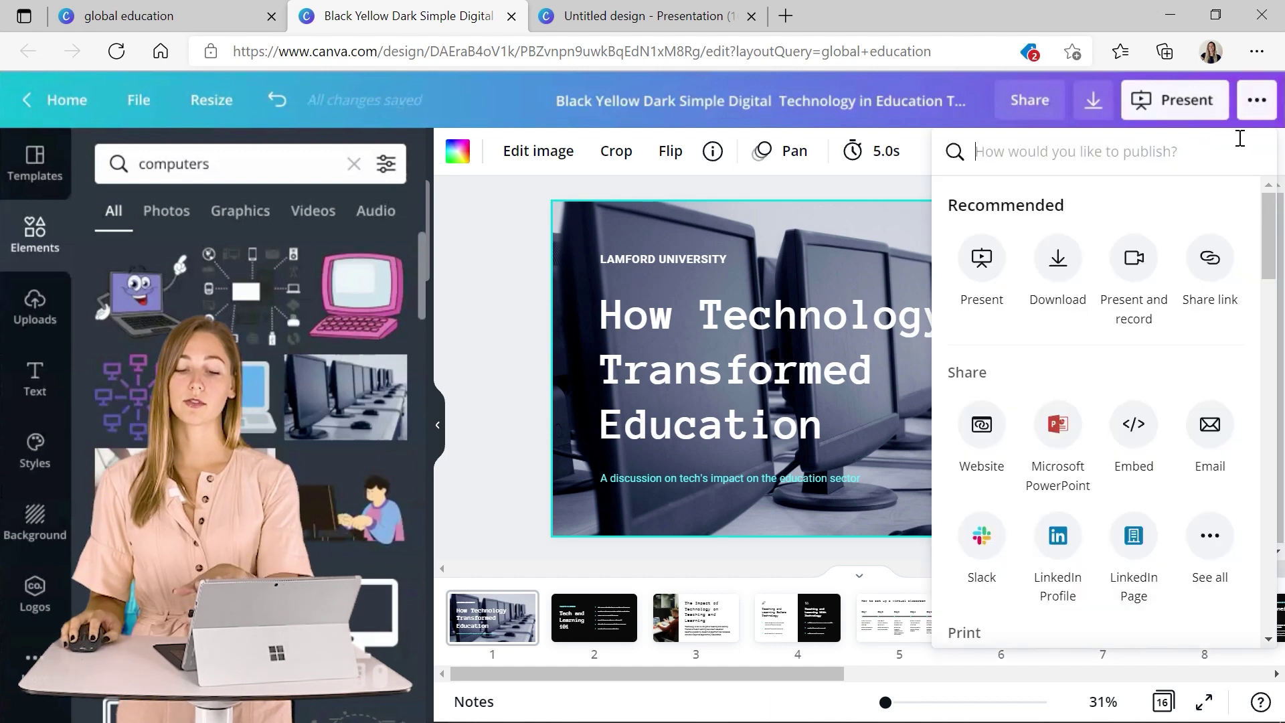
click(1074, 446)
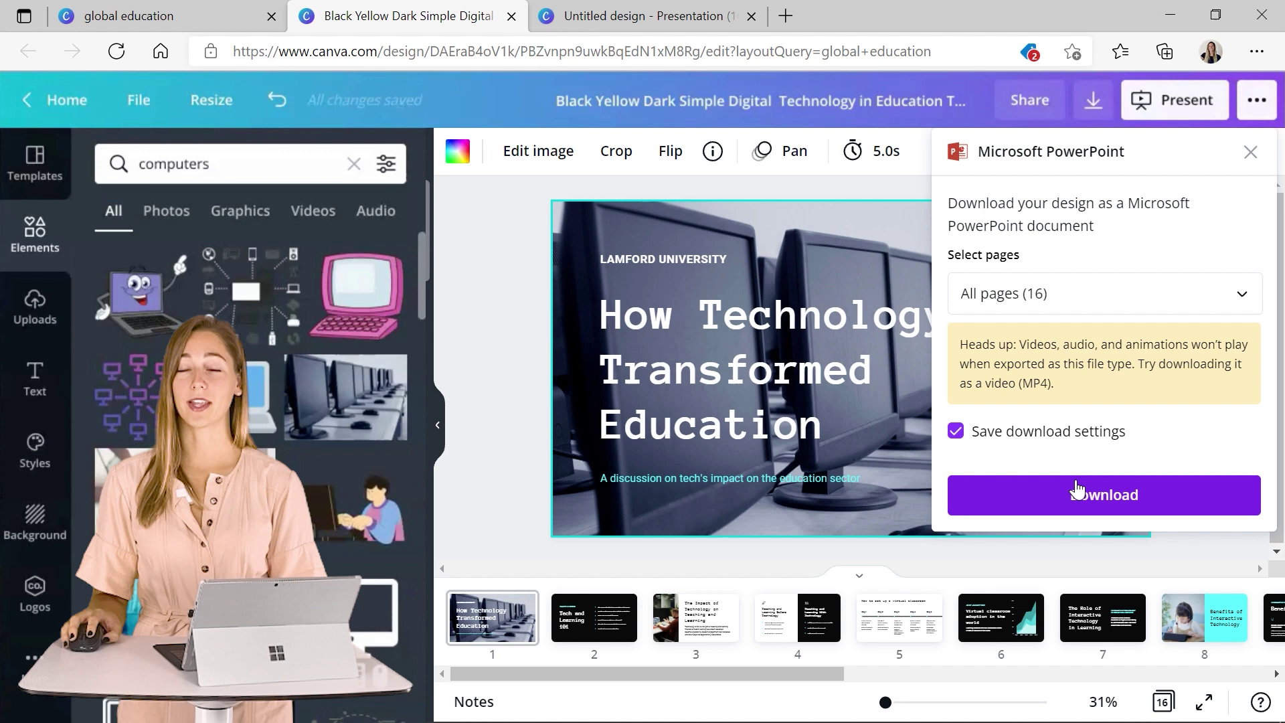
click(1076, 489)
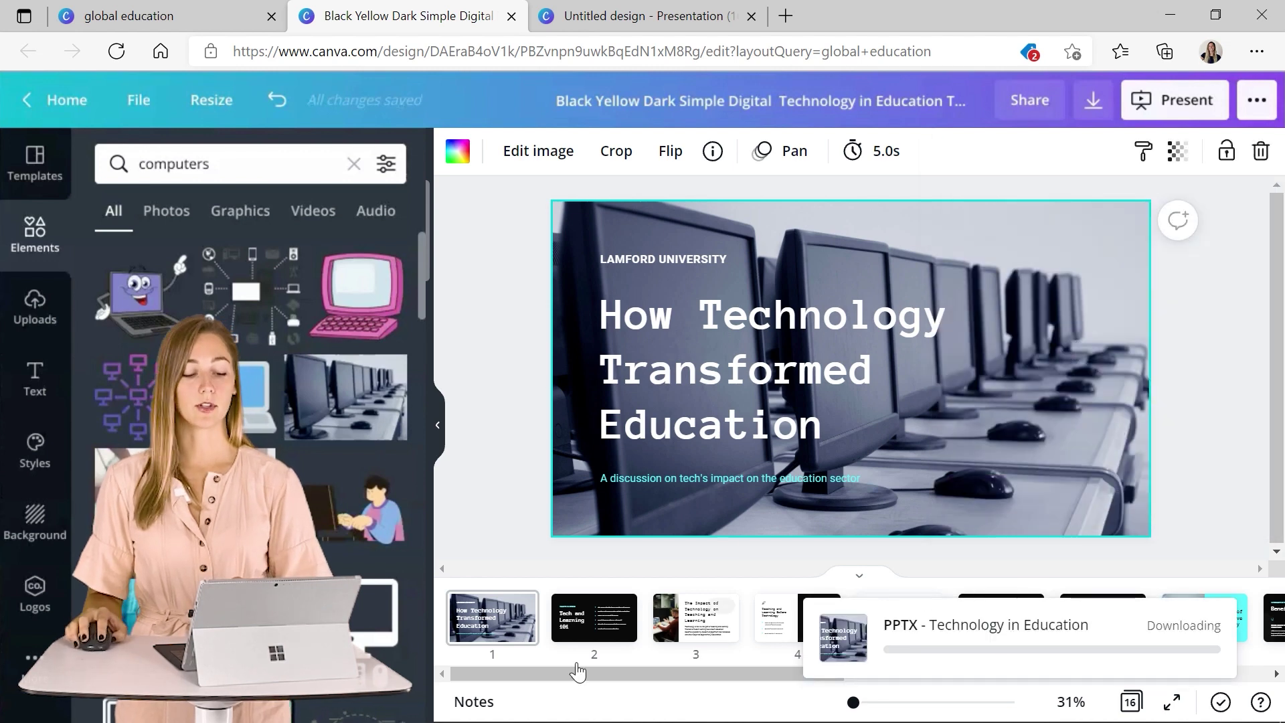
- Bring up the downloaded deck in PowerPoint and enable editing
mouse_move(323, 711)
click(488, 652)
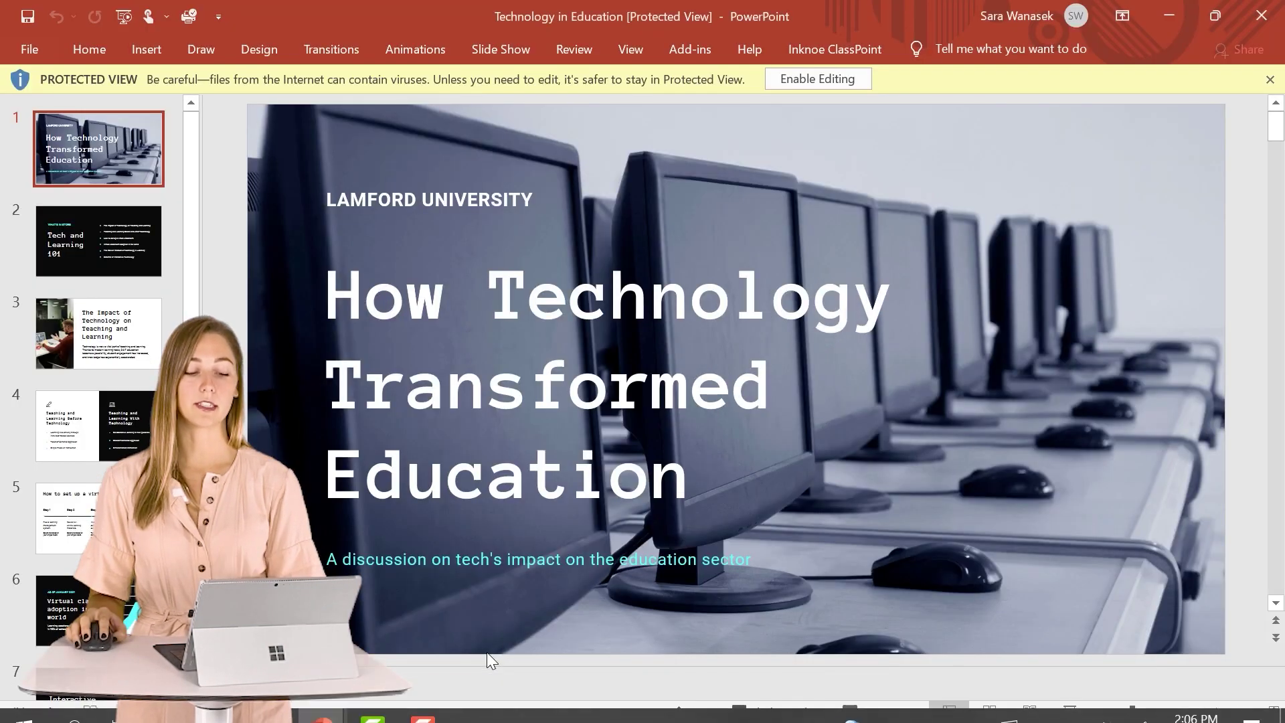
click(818, 80)
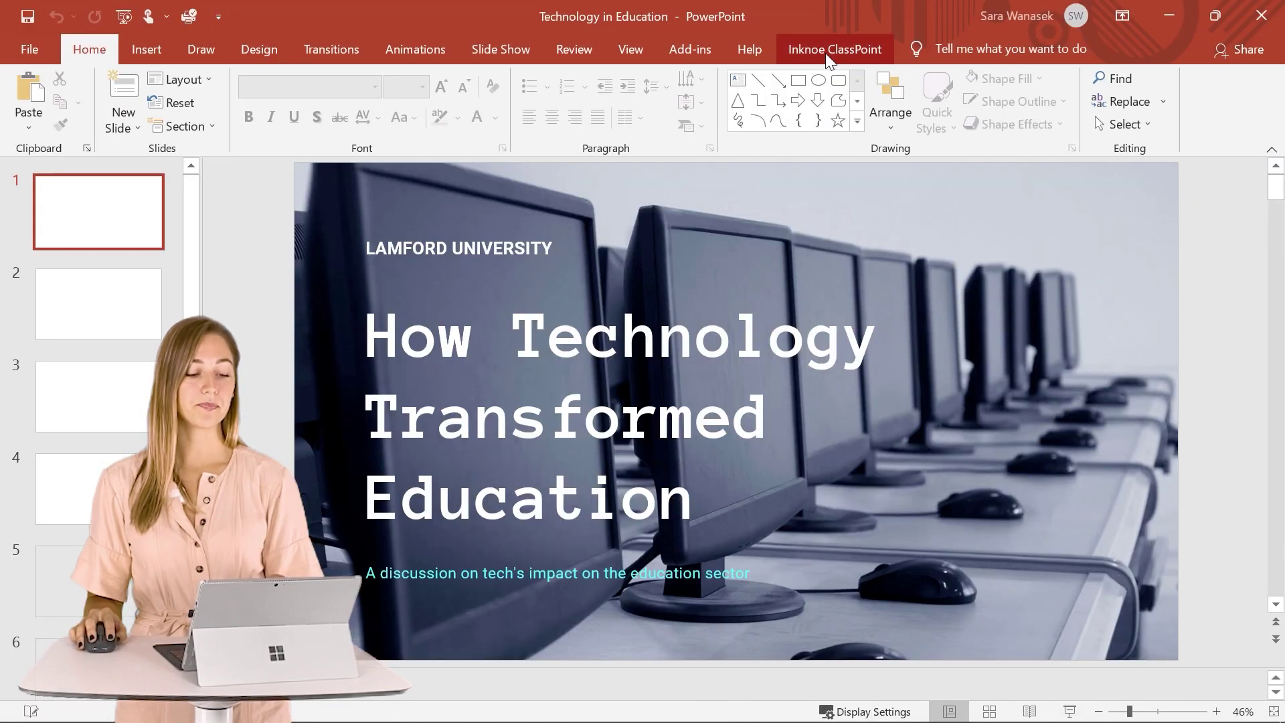
- Add a ClassPoint Slide Drawing quiz to slide 2, Tech and Learning 101, then return to Canva
click(826, 53)
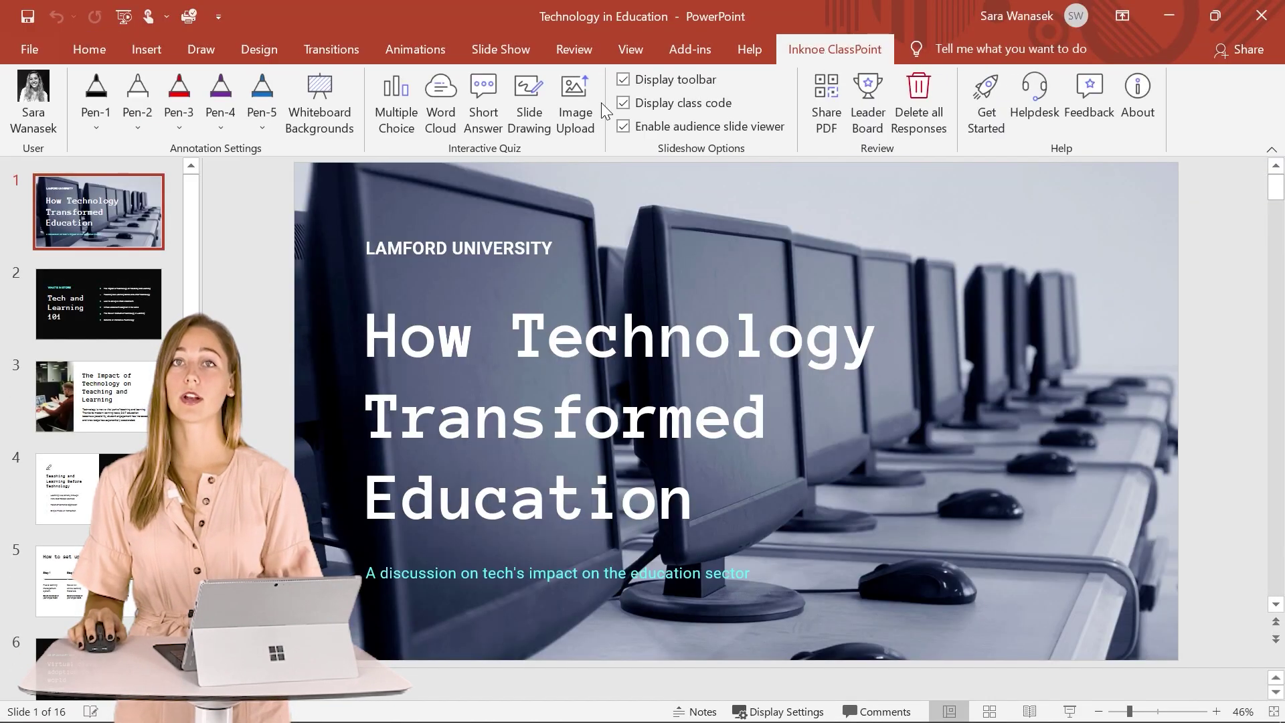
click(144, 294)
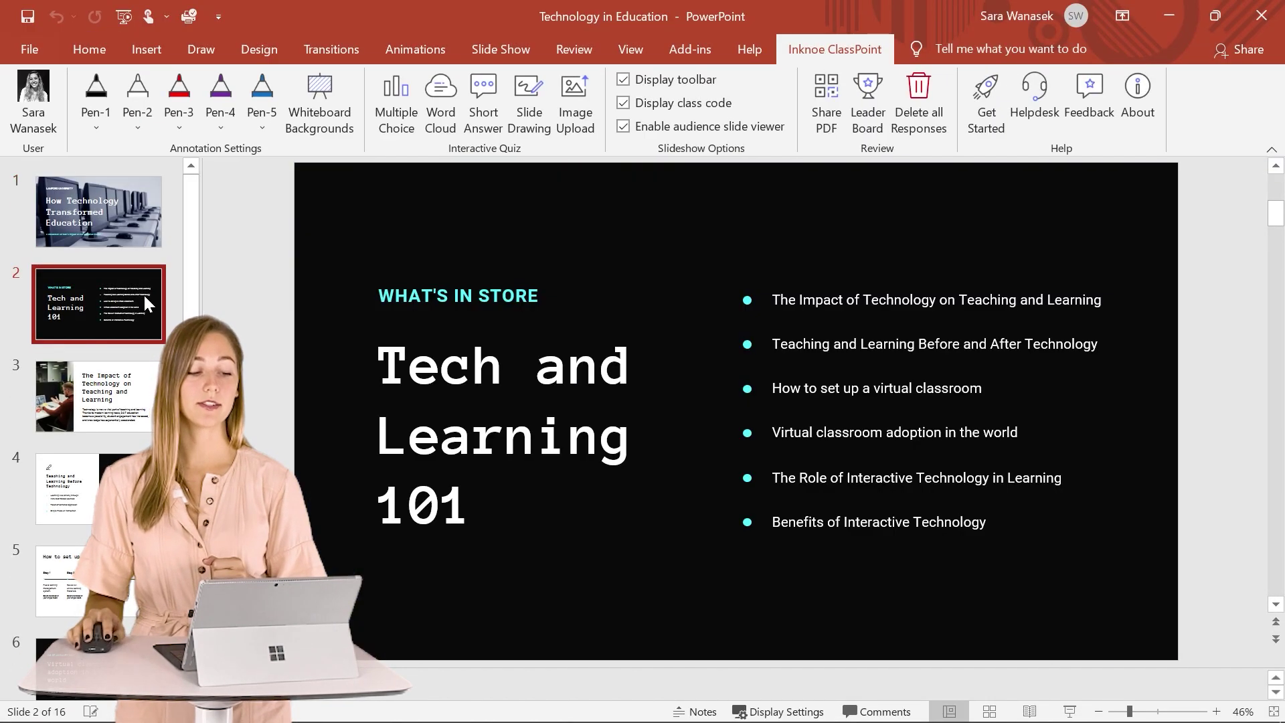
click(514, 118)
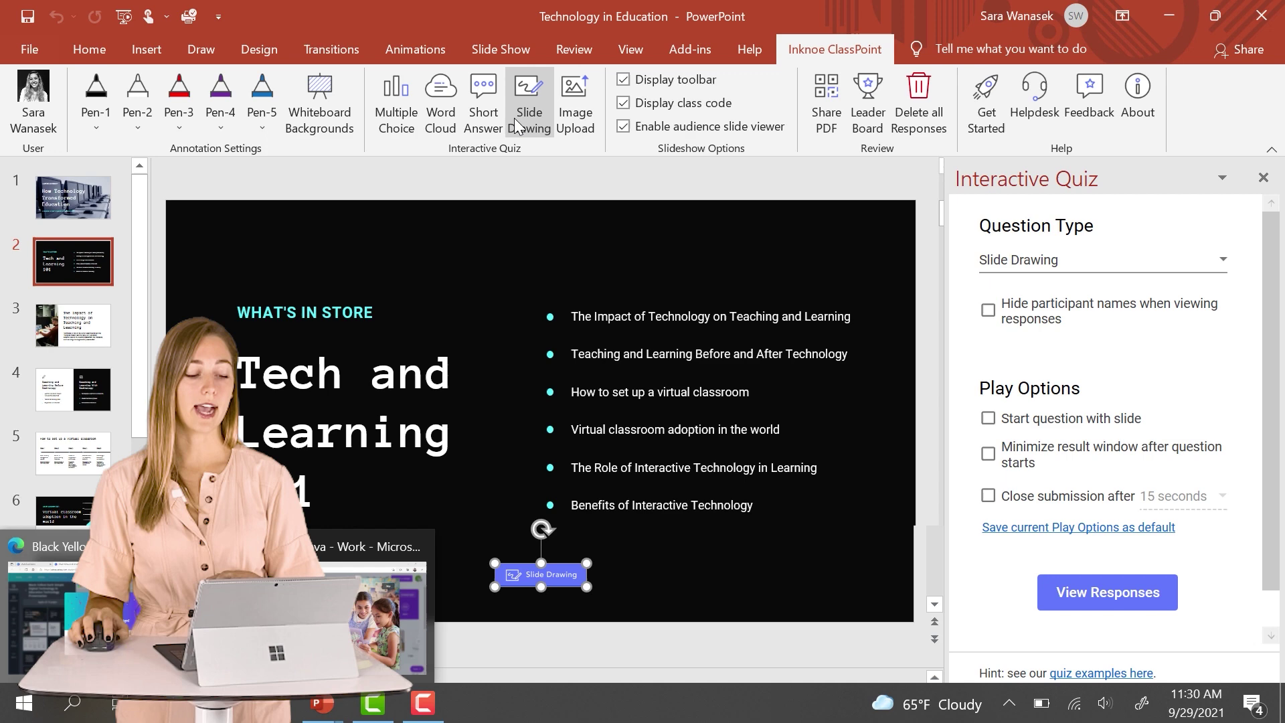
click(200, 646)
- Search templates for 'animal worksheet' and open the Animal Multiplication Worksheet
click(134, 16)
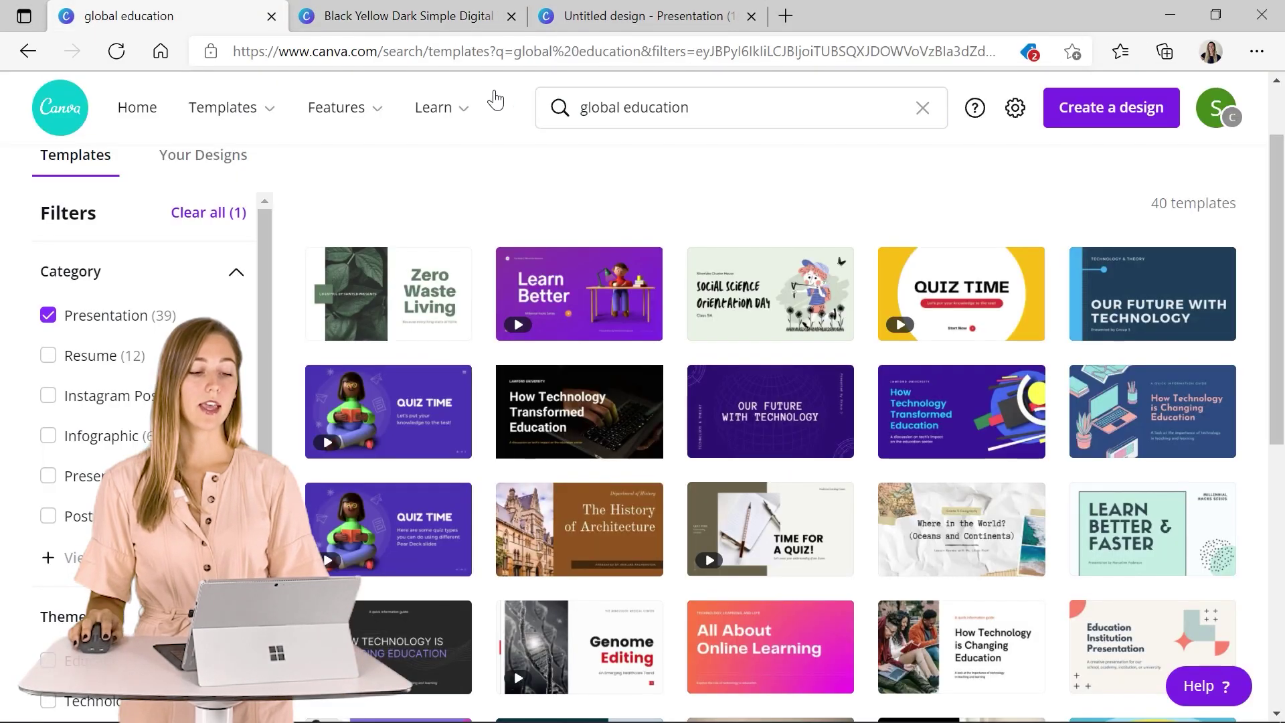
drag(732, 106, 526, 102)
text(ani)
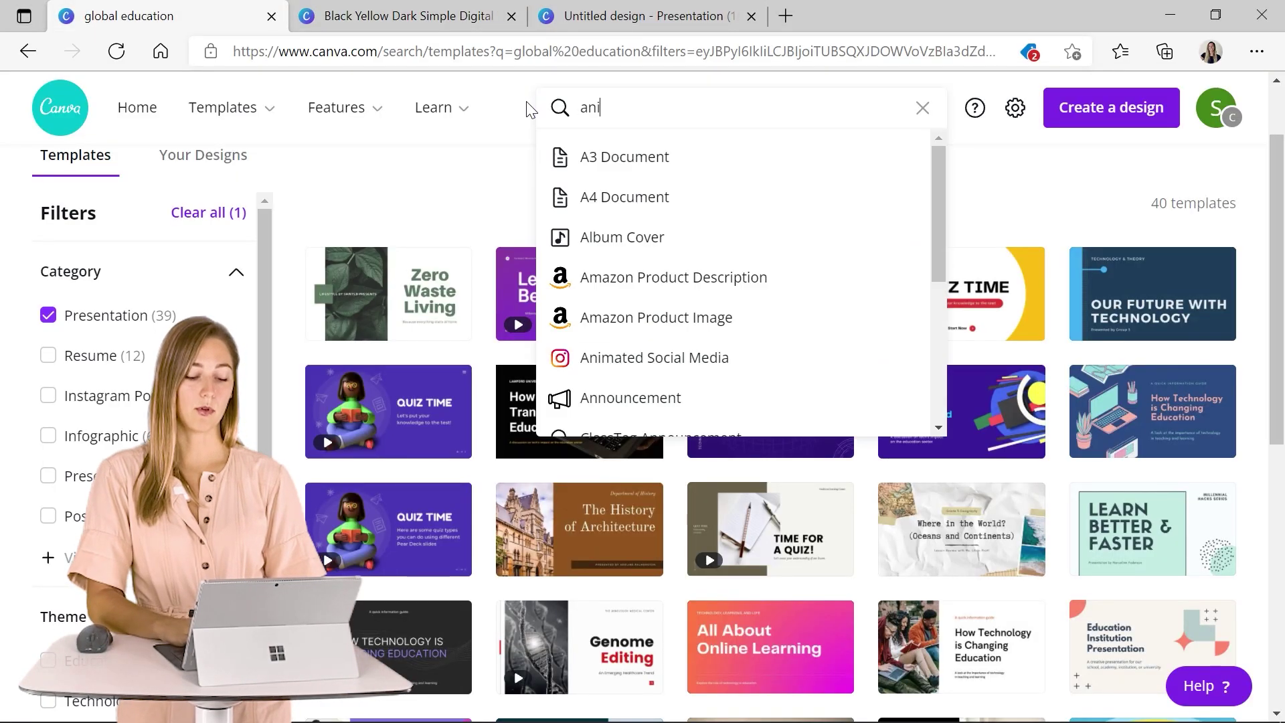
text(mal worksheet)
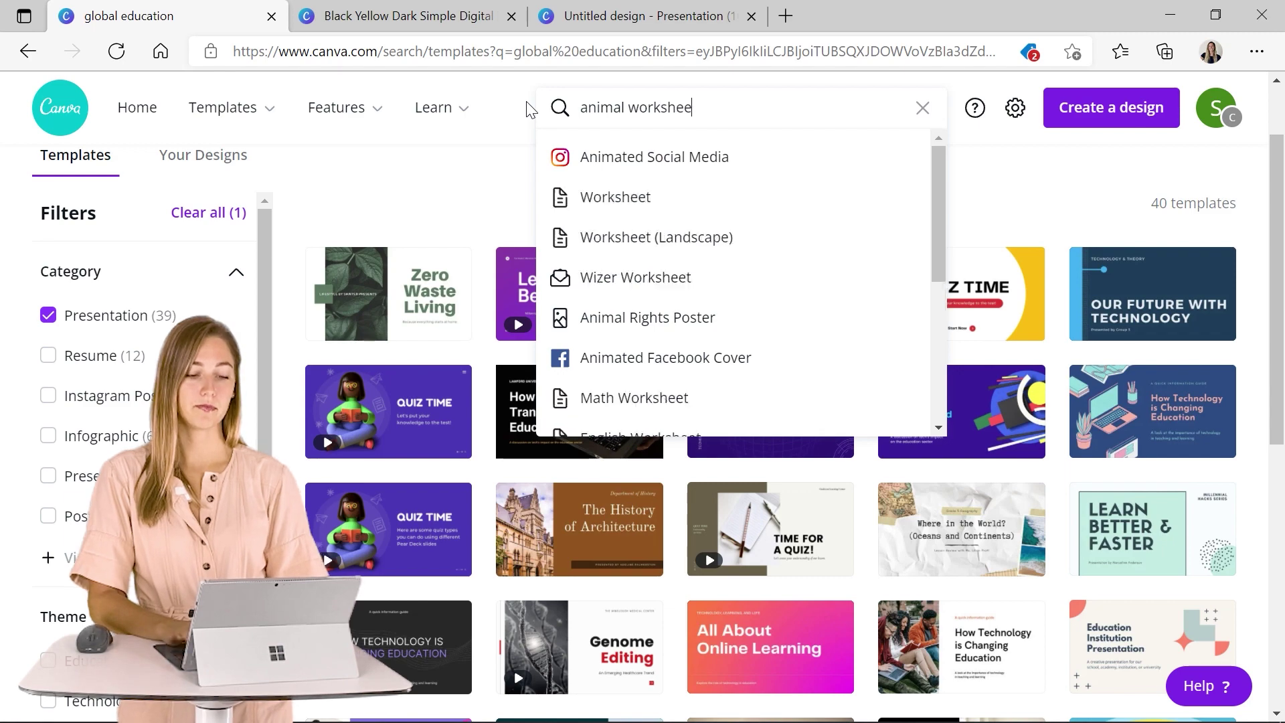
key(Return)
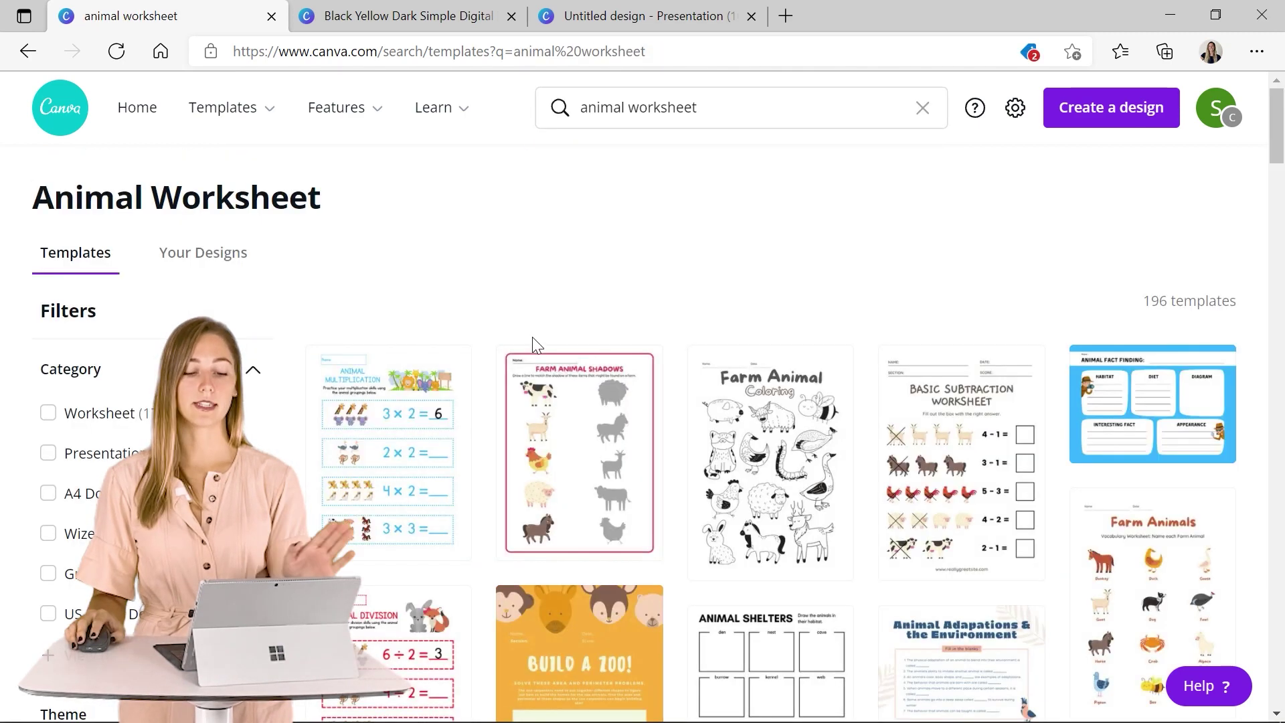
scroll(538, 338, down, 3)
scroll(540, 344, down, 15)
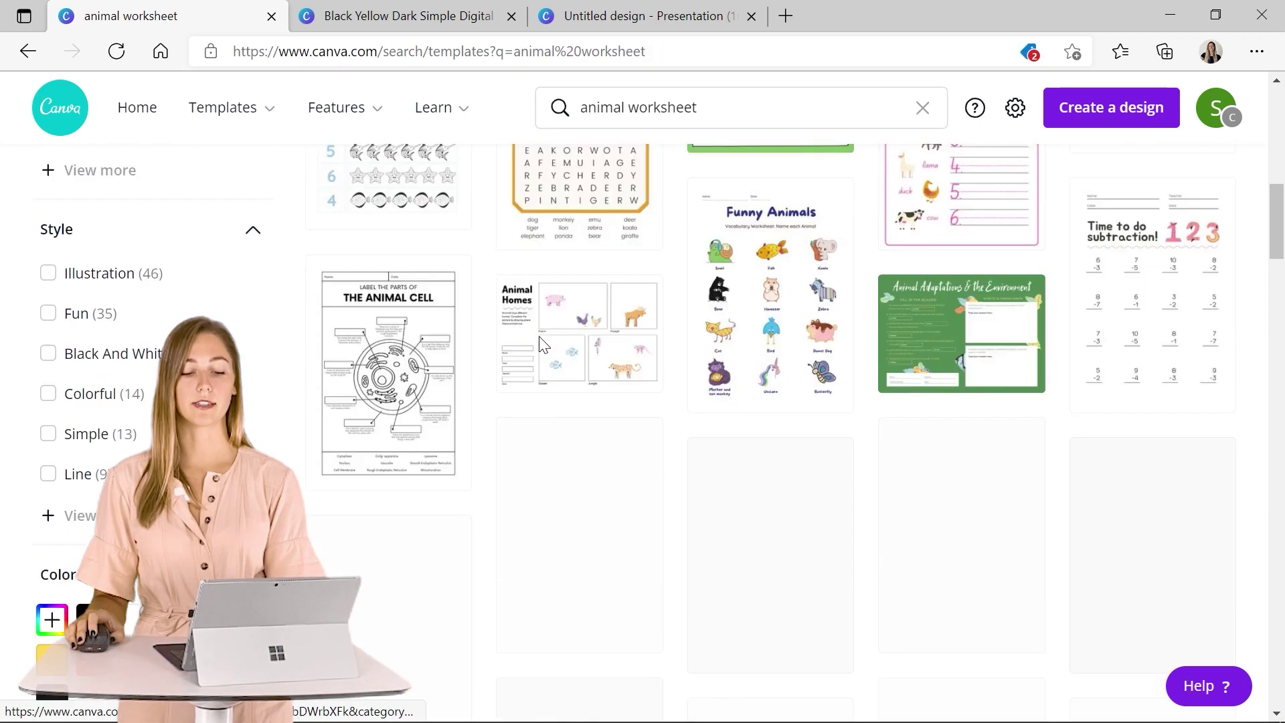
scroll(537, 338, up, 15)
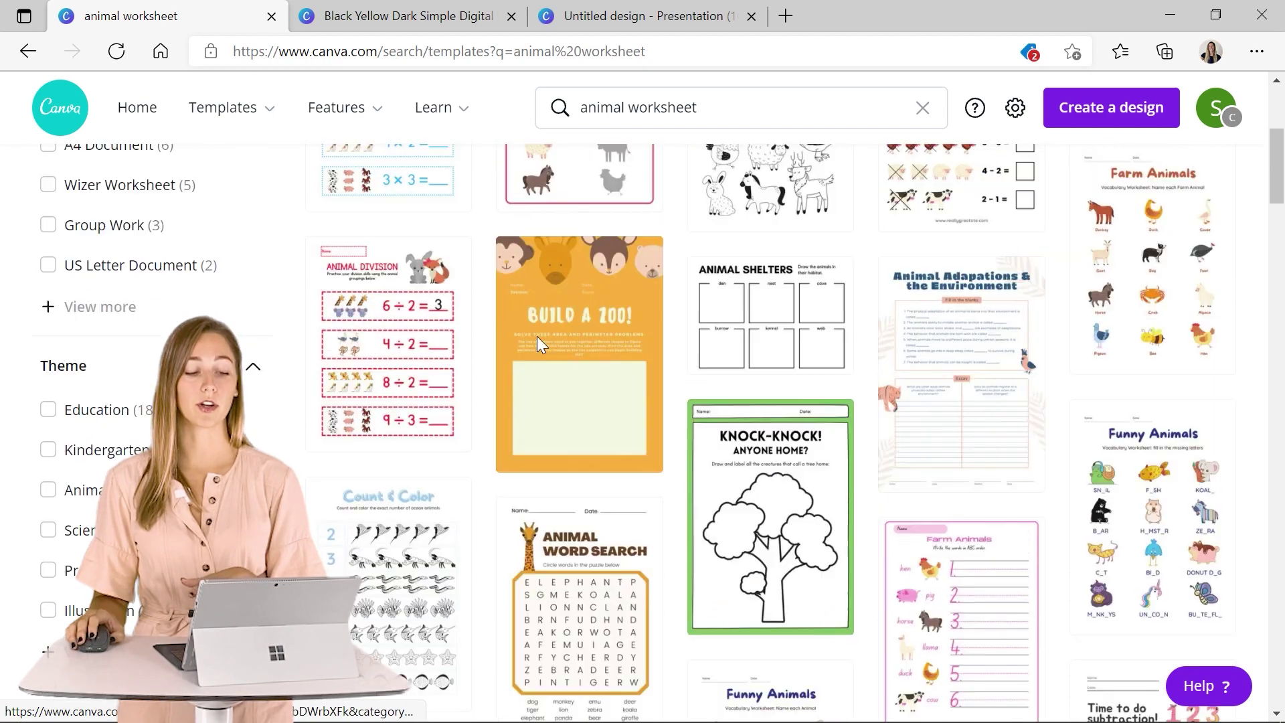
click(421, 275)
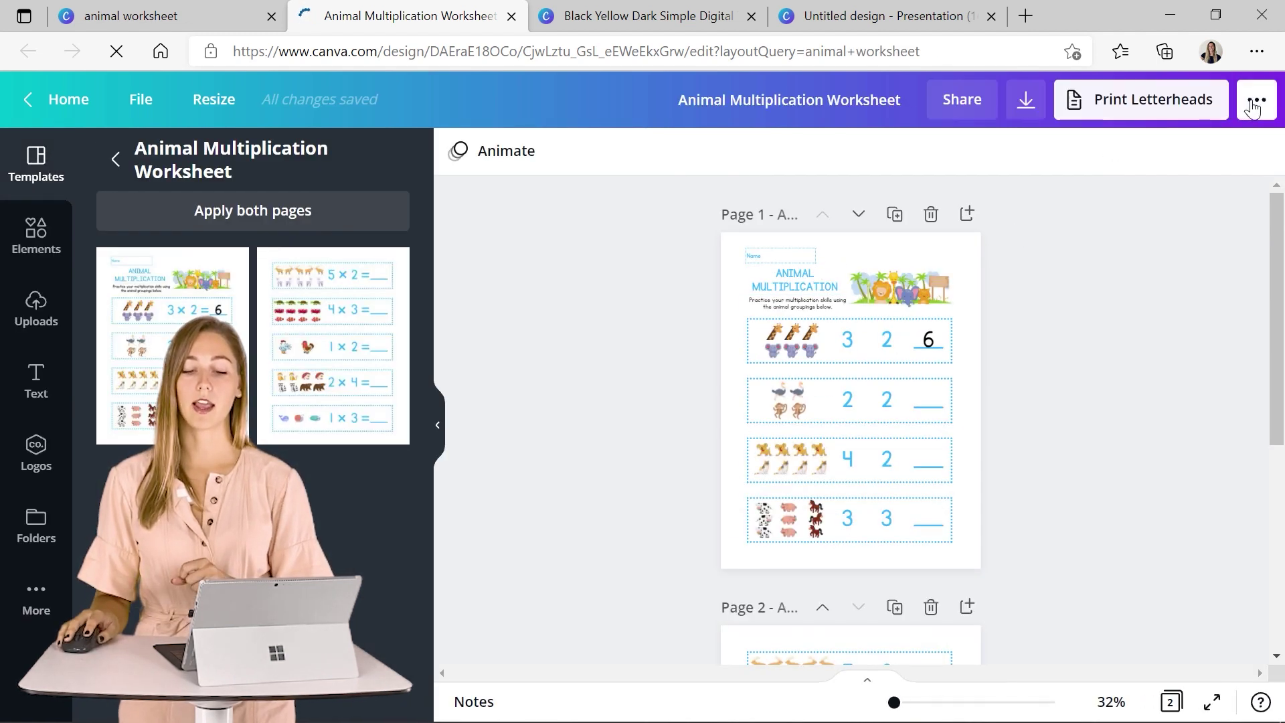
- Download all worksheet pages with the file type switched from PDF Print to PNG
click(1255, 104)
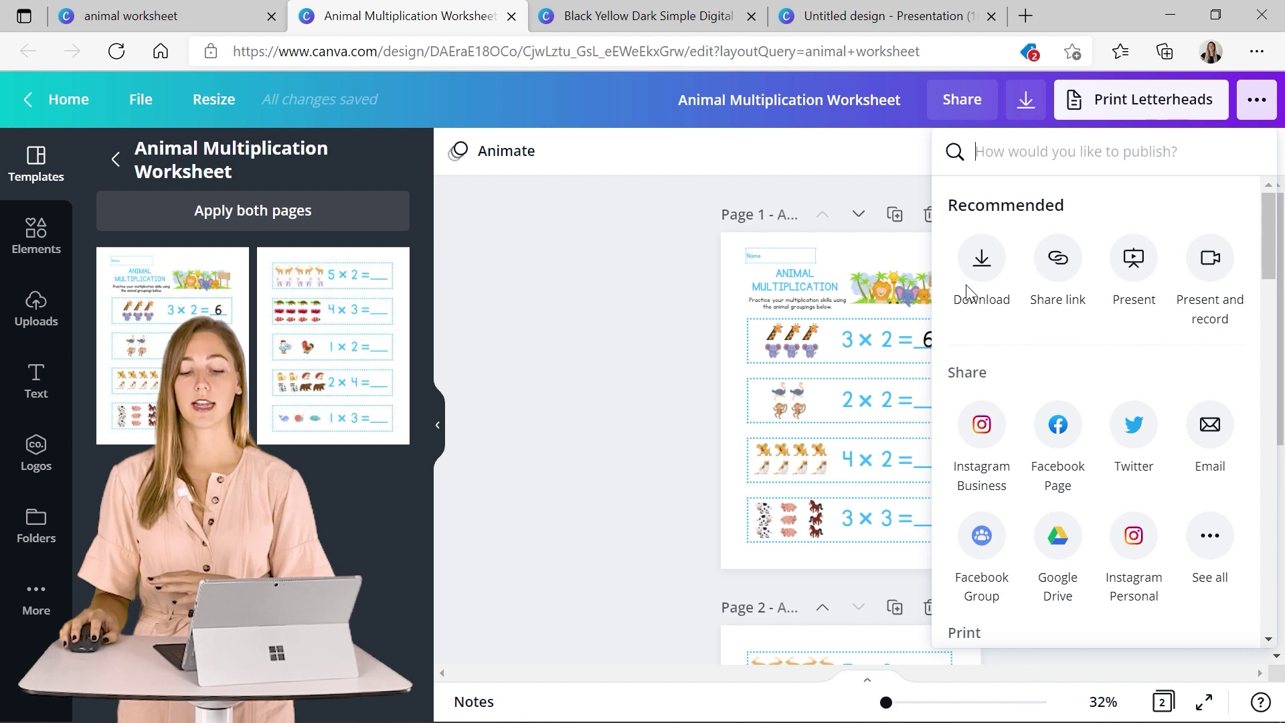
click(982, 268)
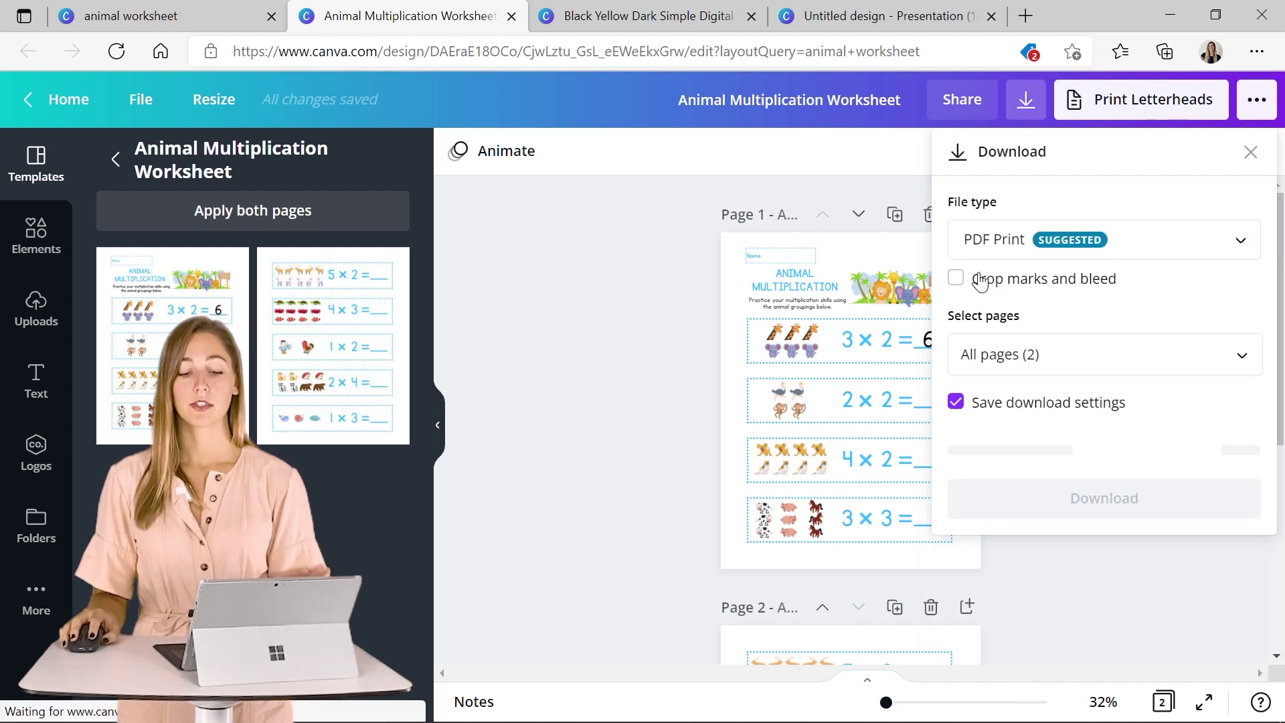
click(1096, 248)
click(1048, 109)
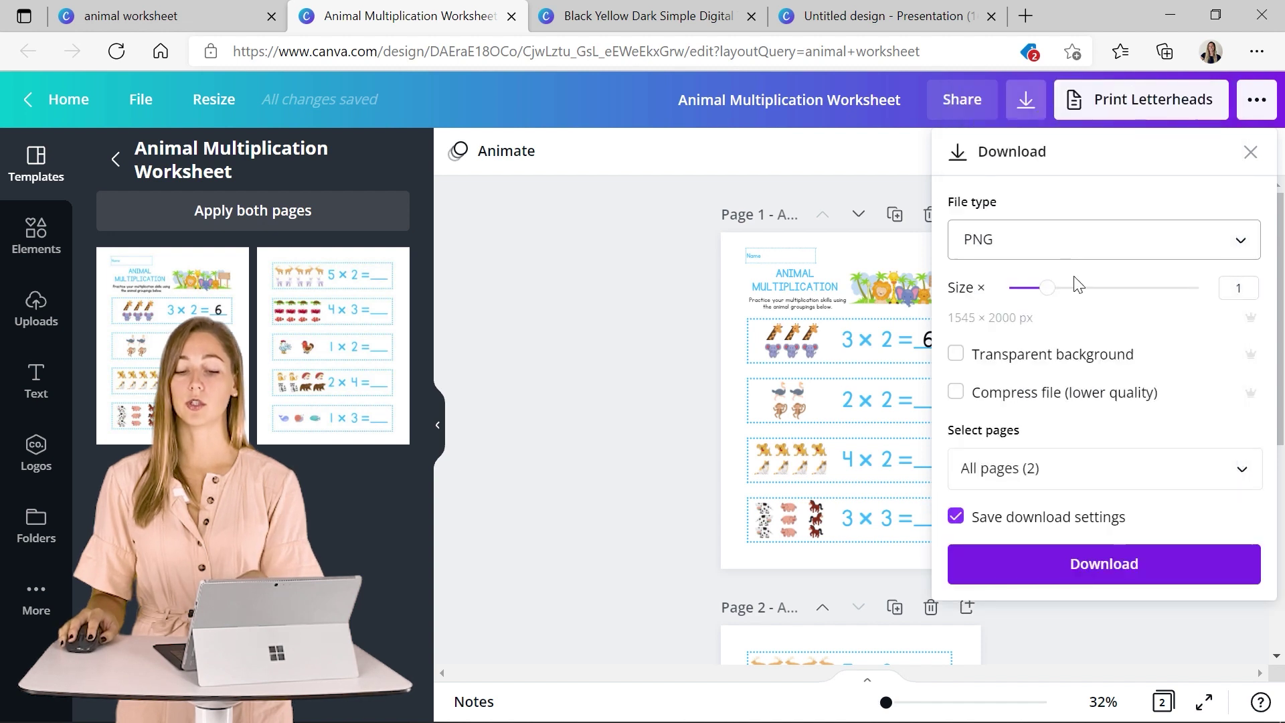
click(1093, 571)
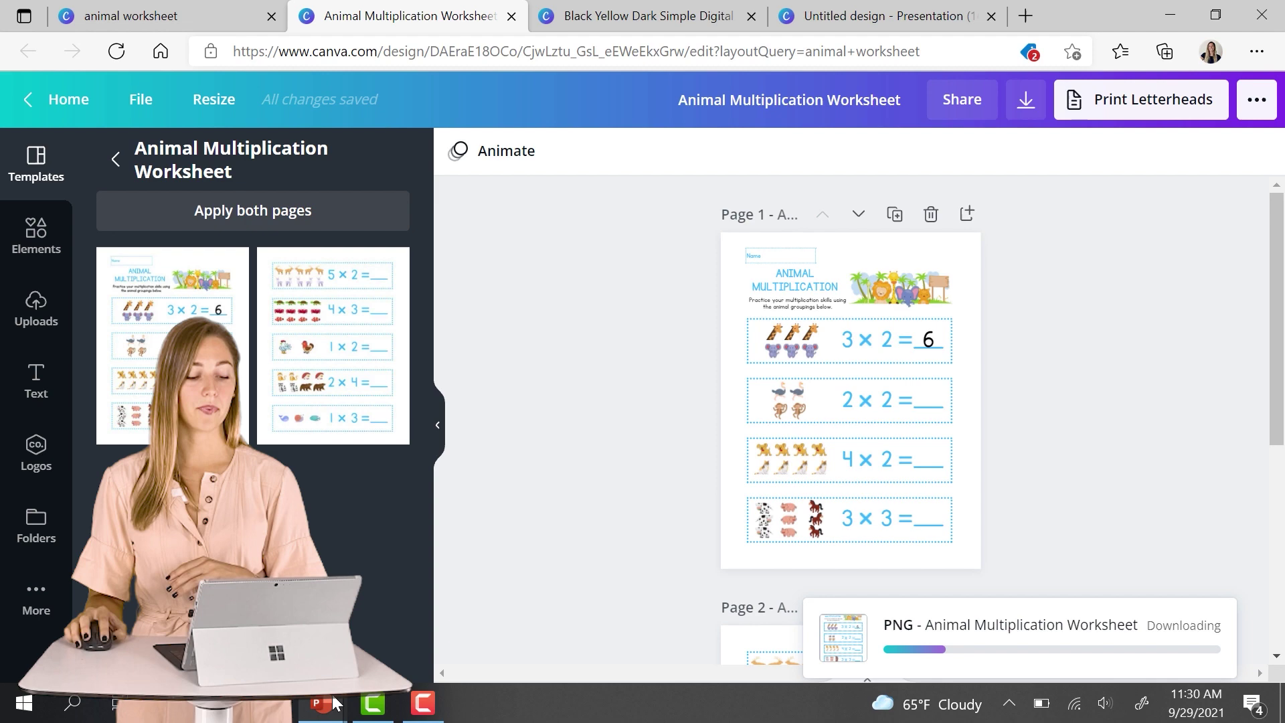
- In the Presentation2 window, review the Slide Drawing quiz button's settings, then deselect it
mouse_move(321, 703)
click(512, 613)
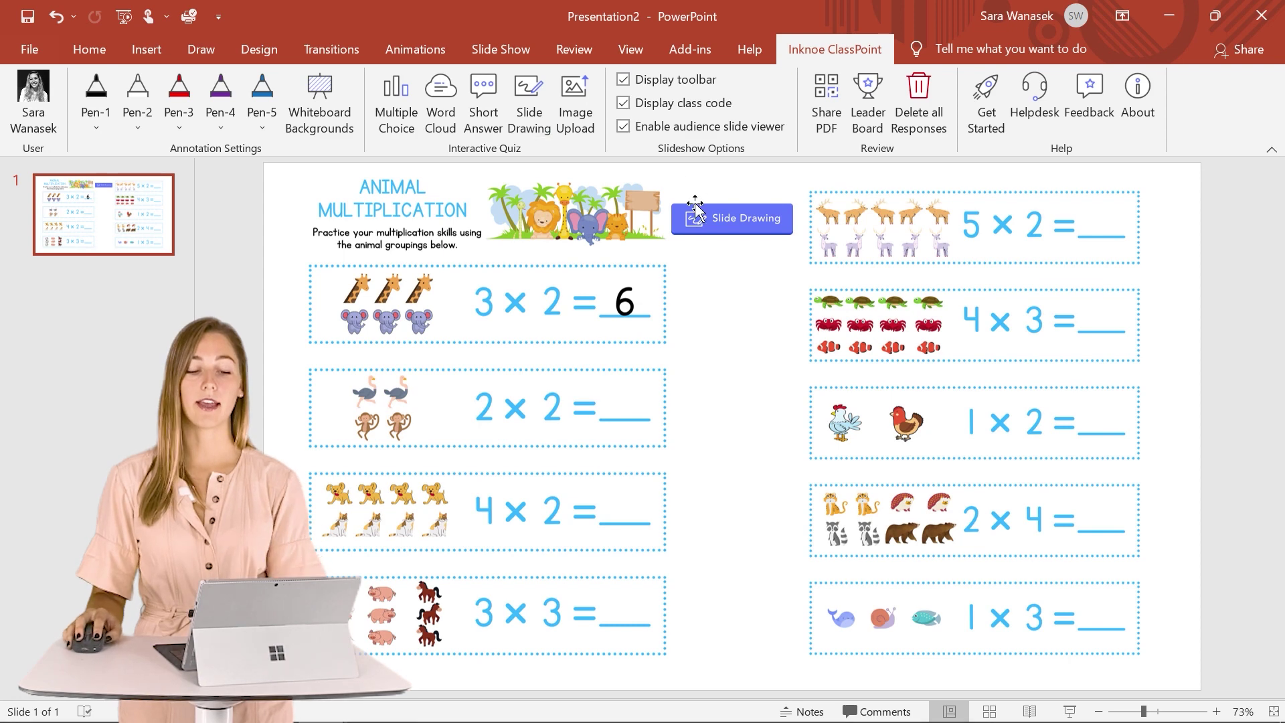
click(694, 224)
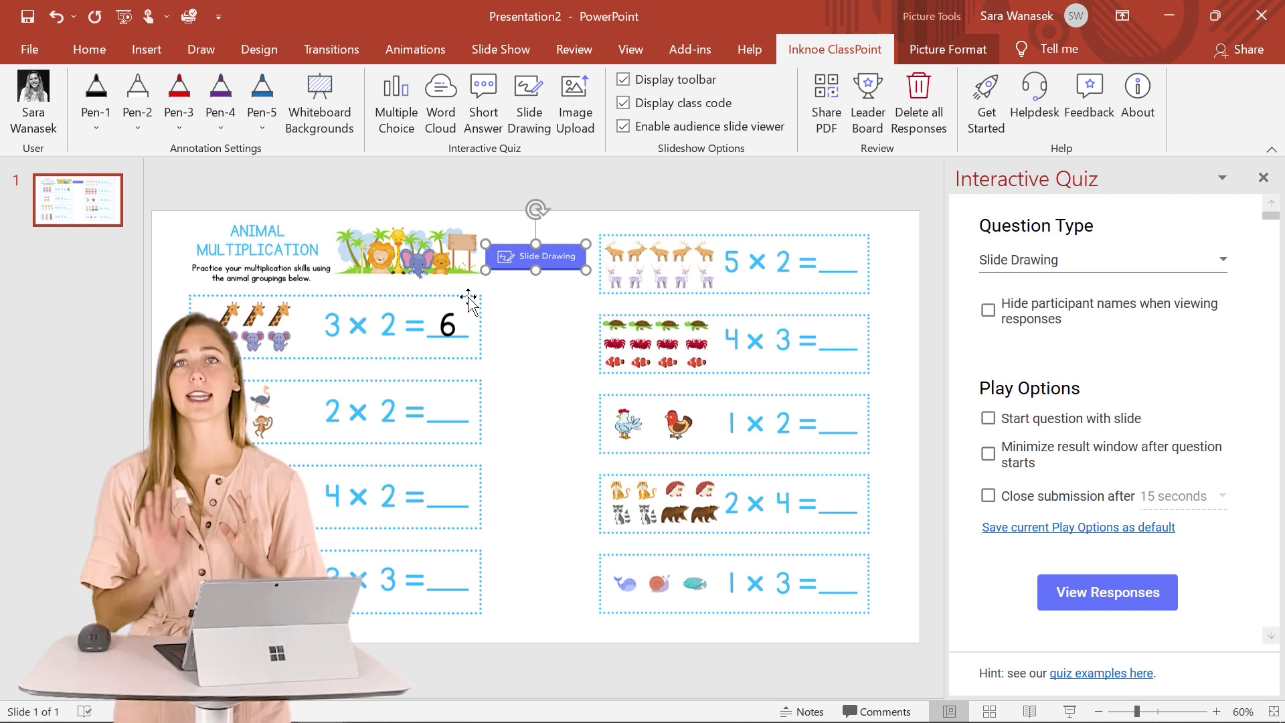
click(557, 326)
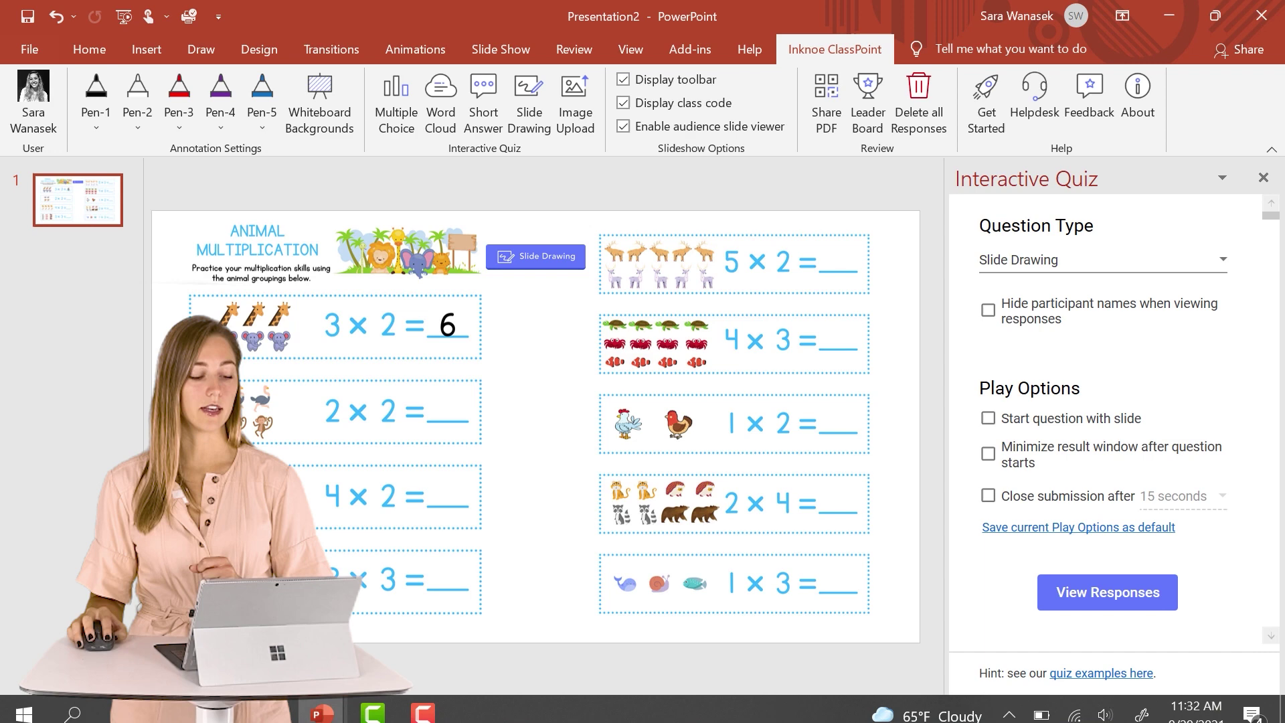
- From Canva Home, search 'whitboard' and open the Gratitude Reflection whiteboard template
mouse_move(220, 703)
click(114, 669)
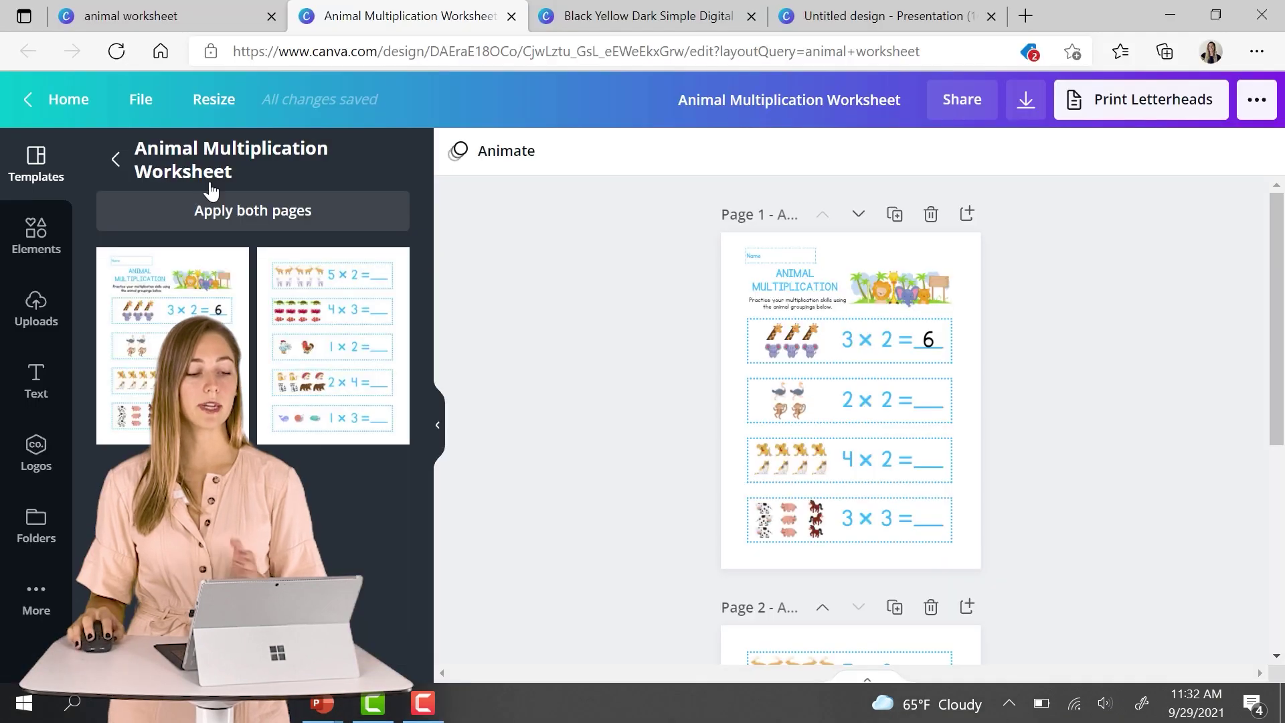
click(169, 15)
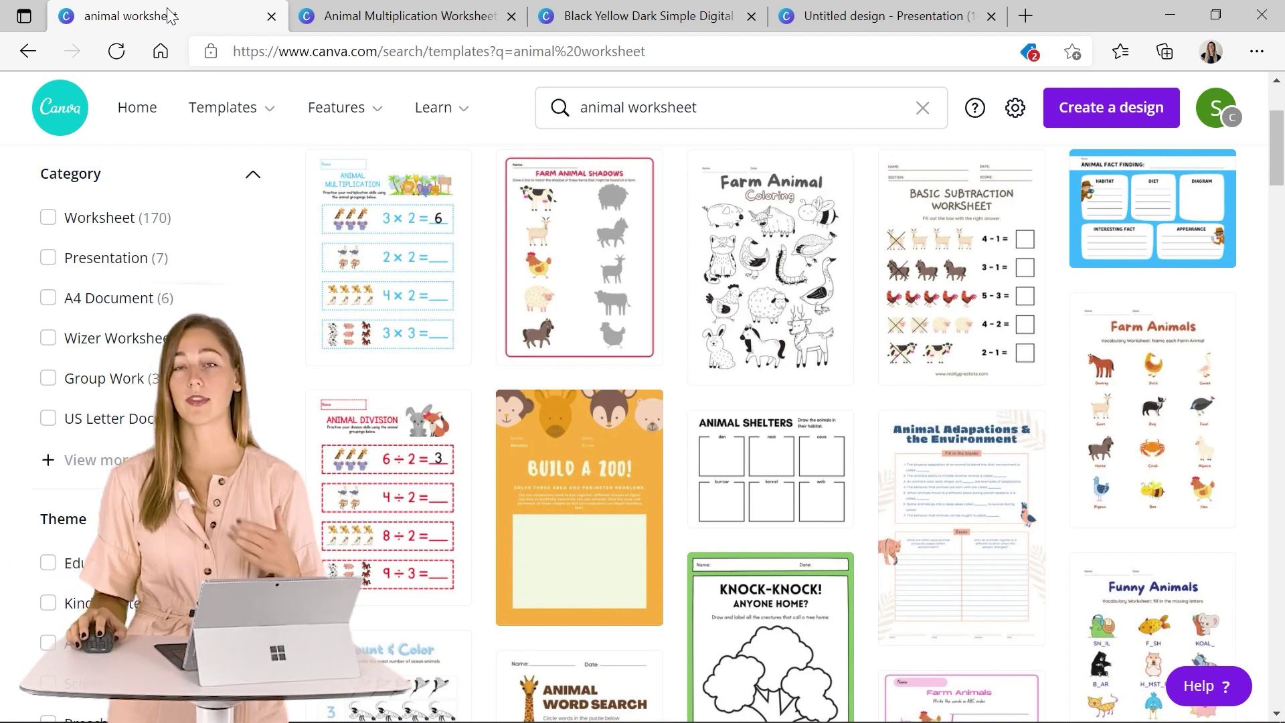
click(75, 119)
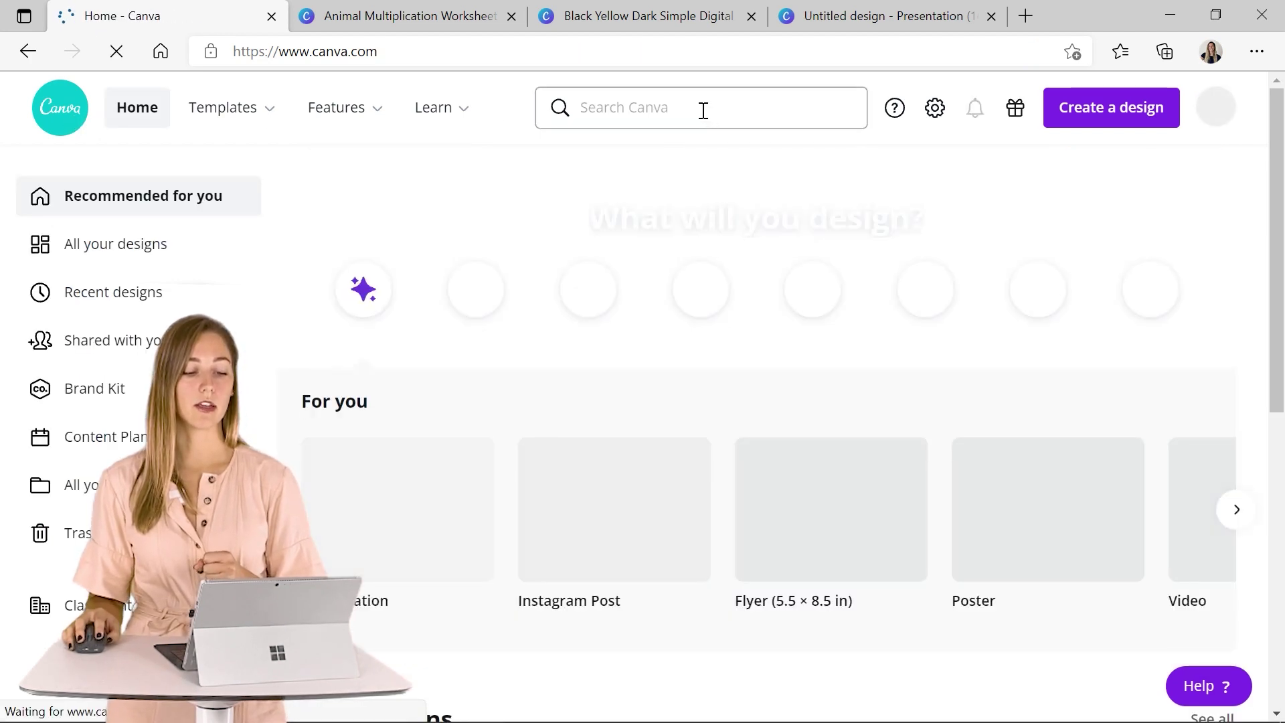
click(703, 109)
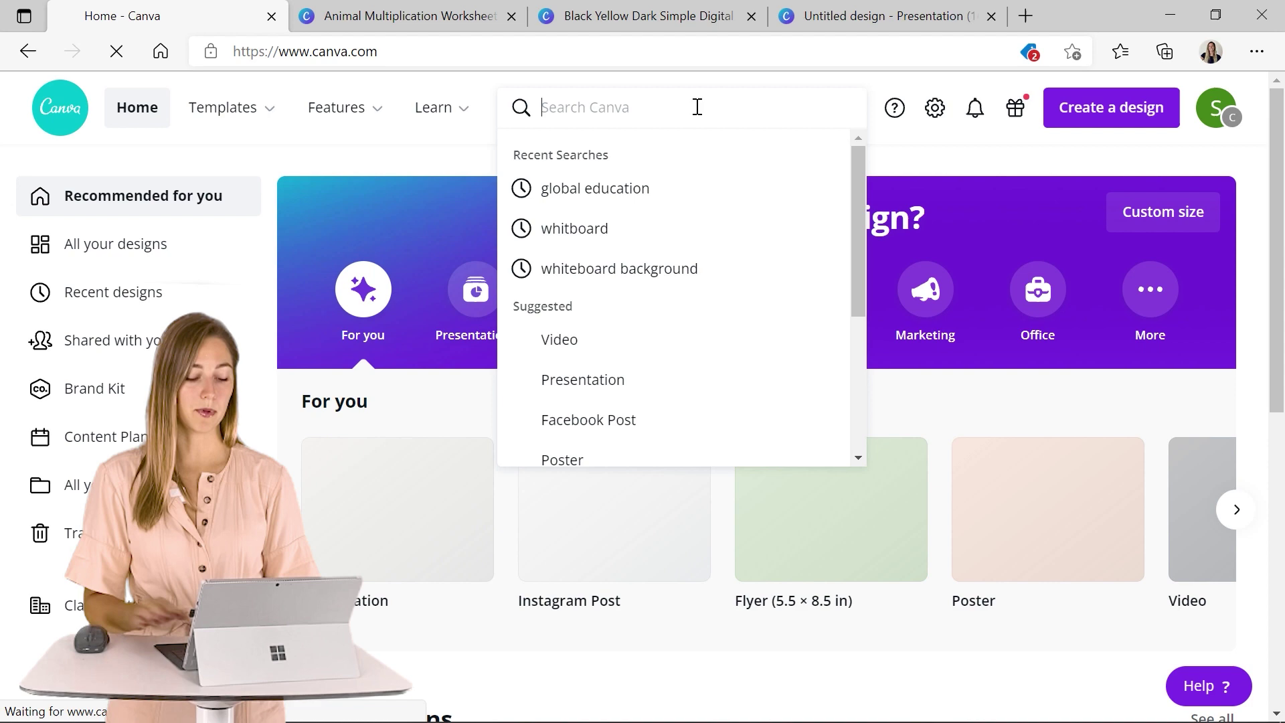
text(whitboard)
key(Return)
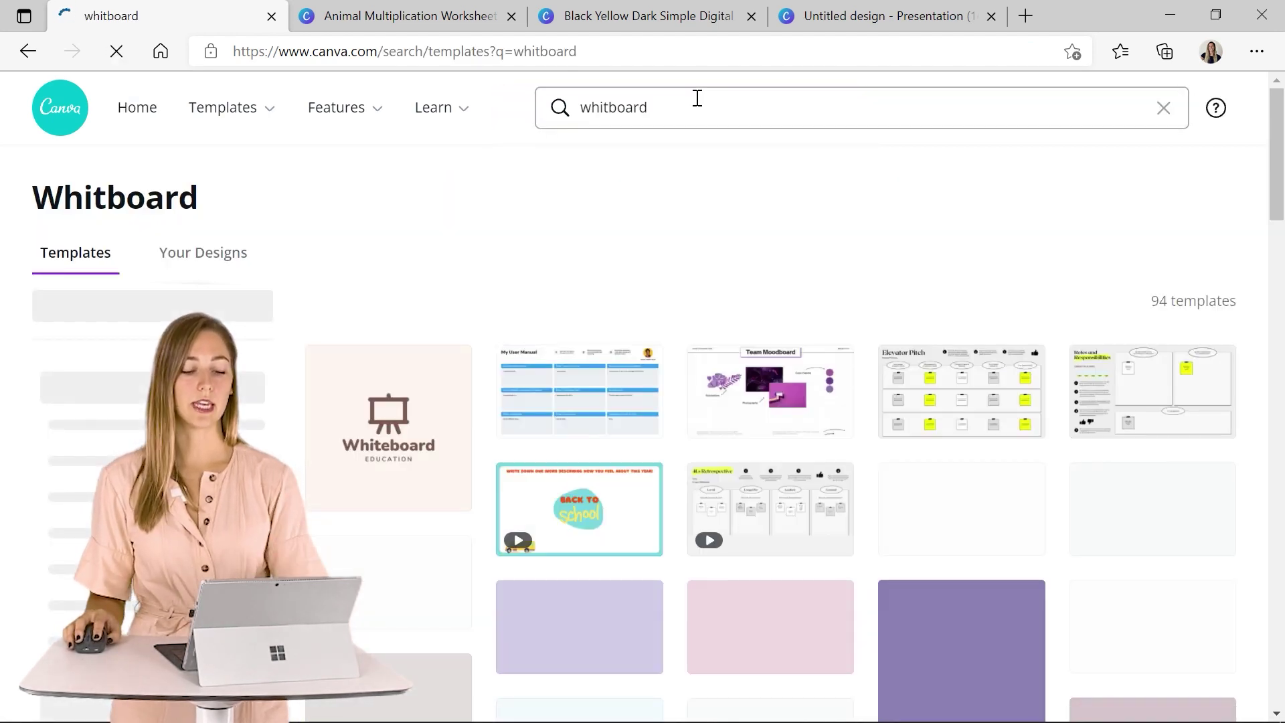
scroll(703, 194, down, 3)
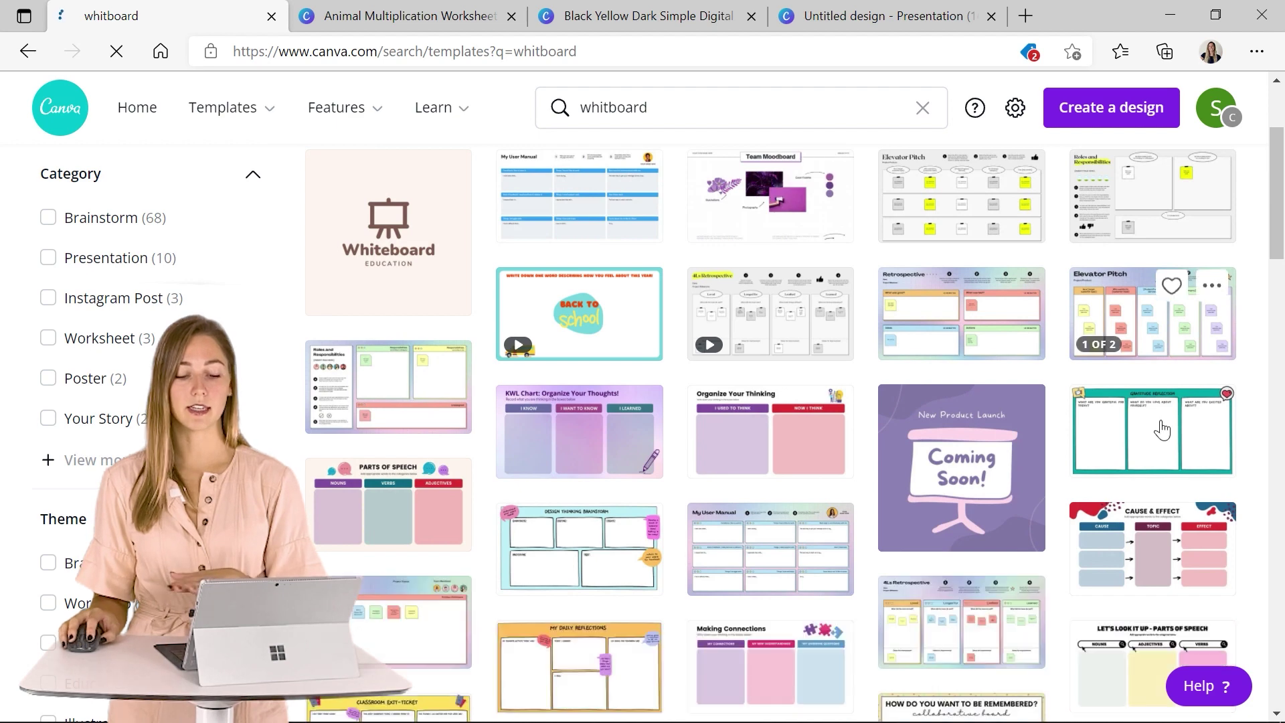
click(1141, 445)
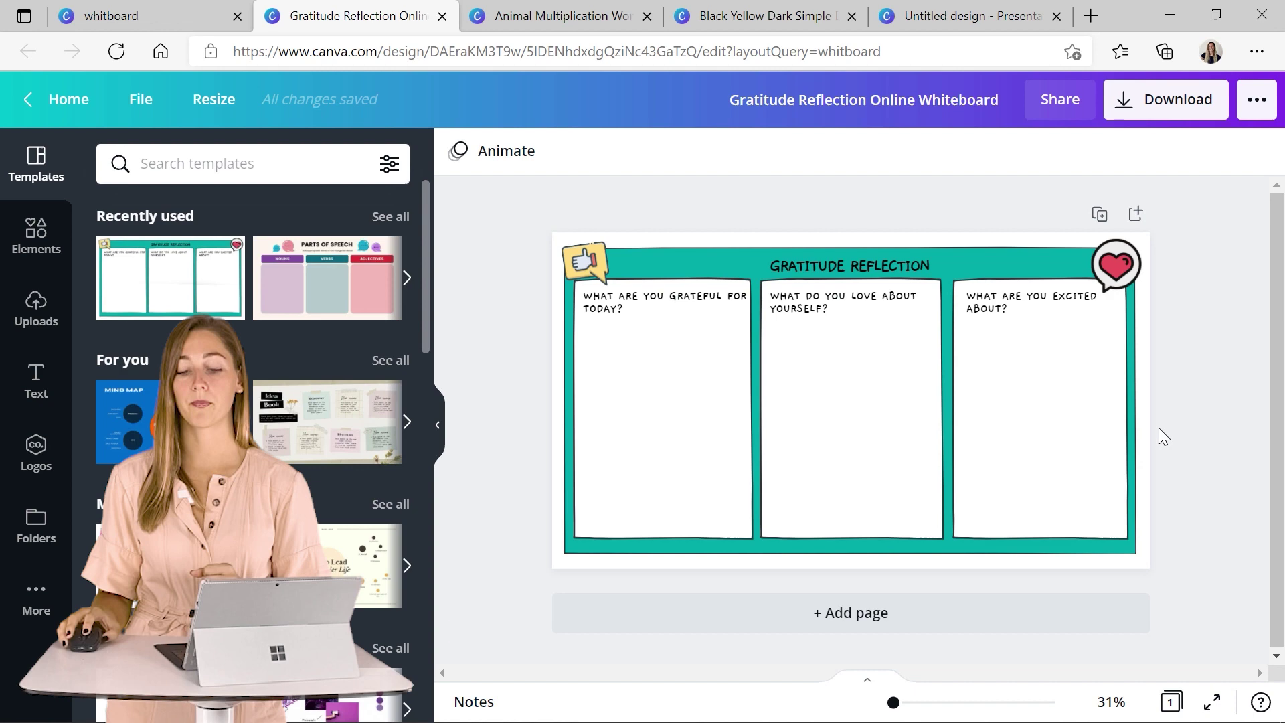
- Download the whiteboard as a PNG and return to the PowerPoint presentation
click(1166, 99)
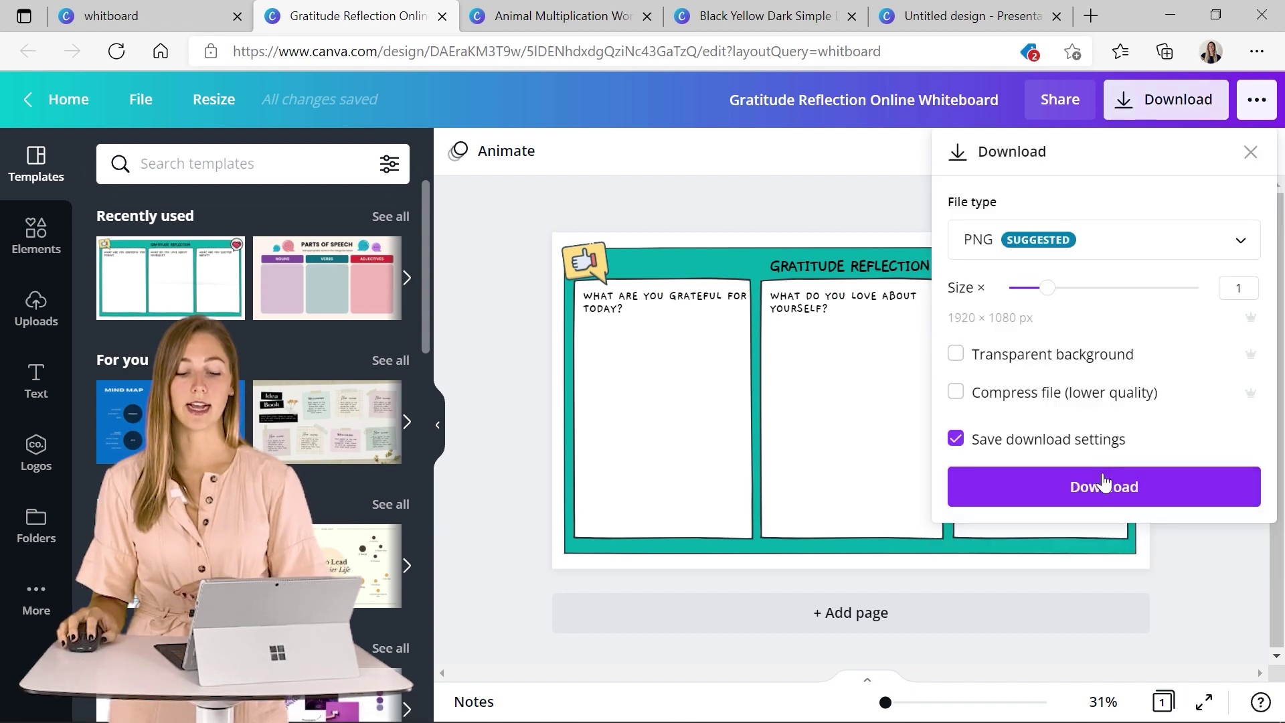
click(1103, 486)
mouse_move(361, 706)
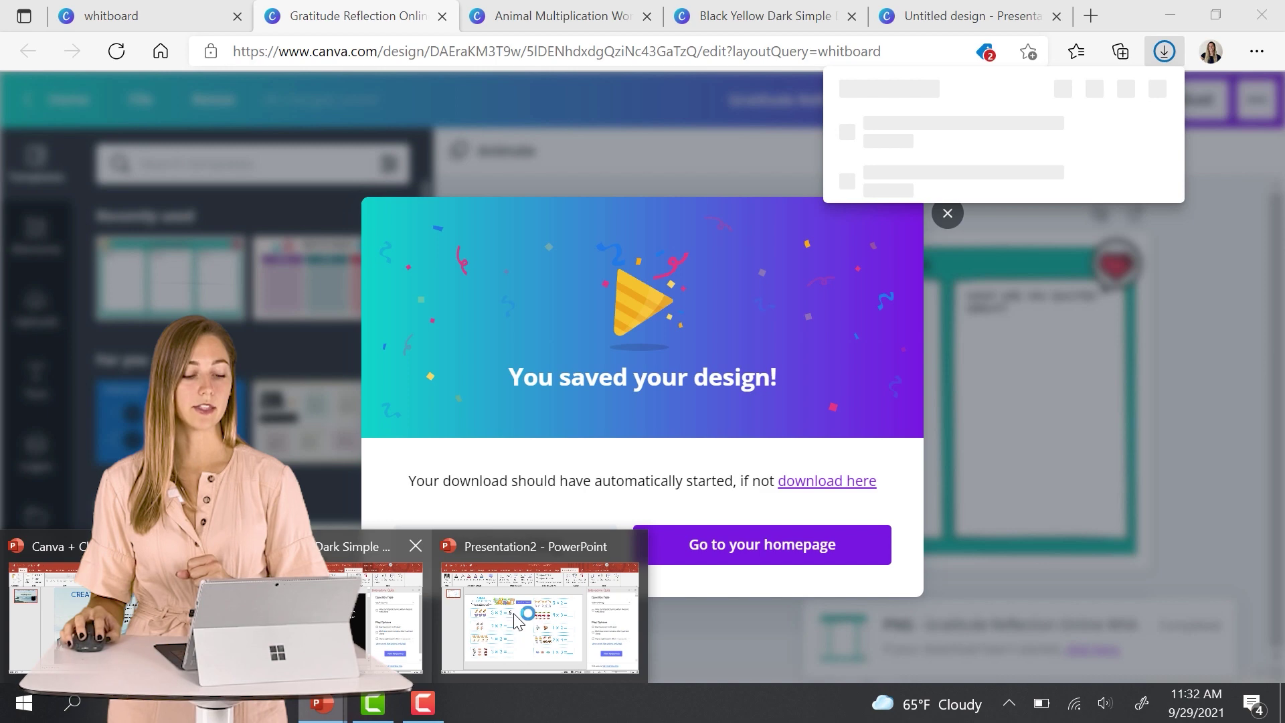
click(502, 588)
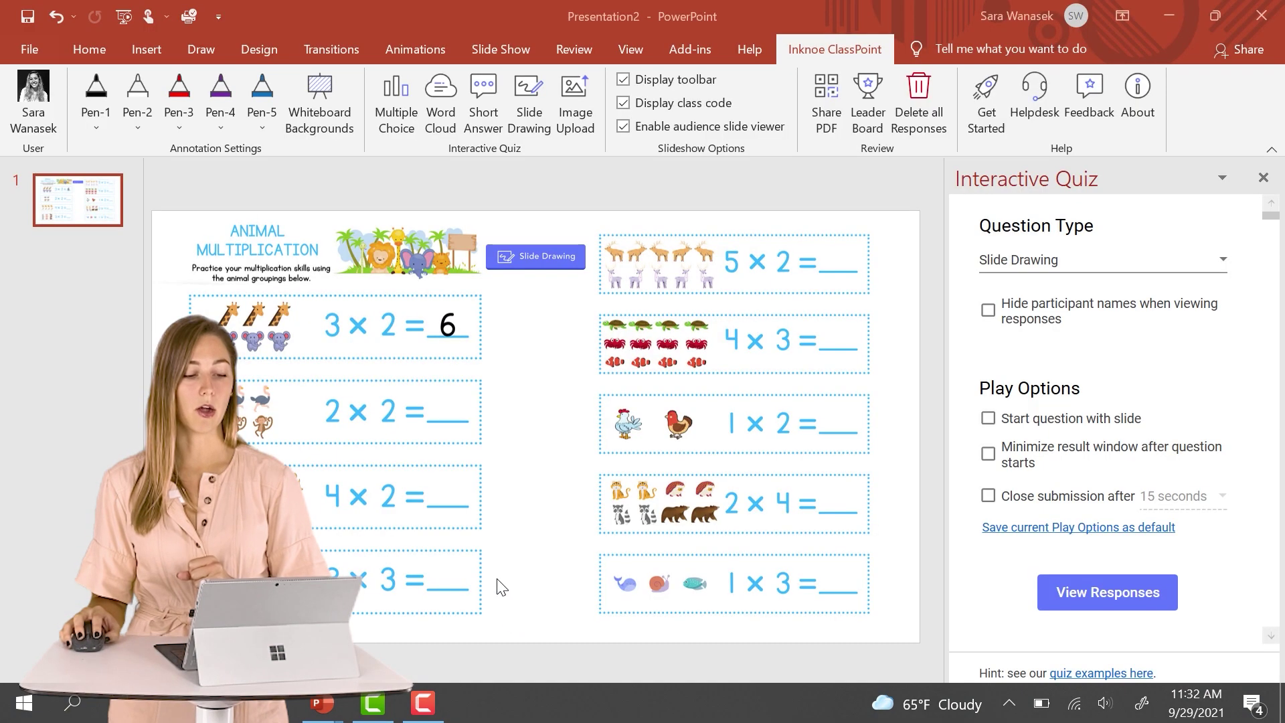
- Replace the Venn whiteboard preset with the Gratitude image, rename it, and close the settings
click(340, 110)
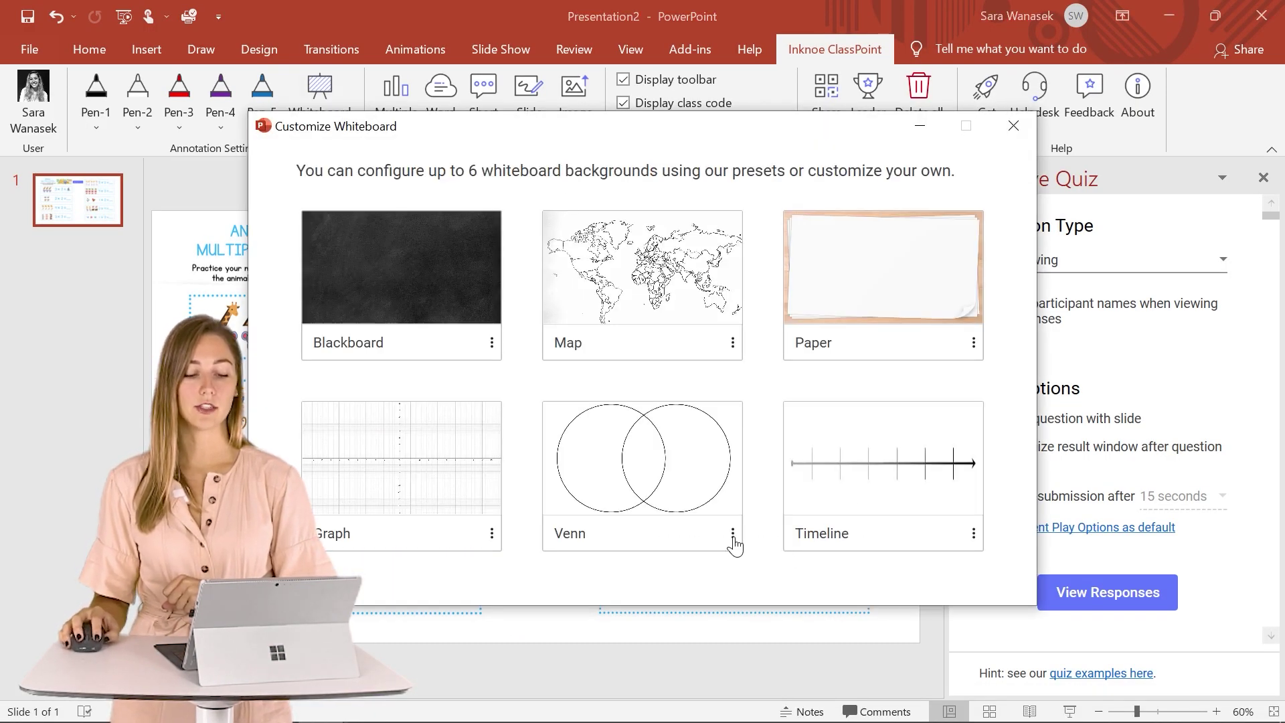
click(733, 534)
click(779, 599)
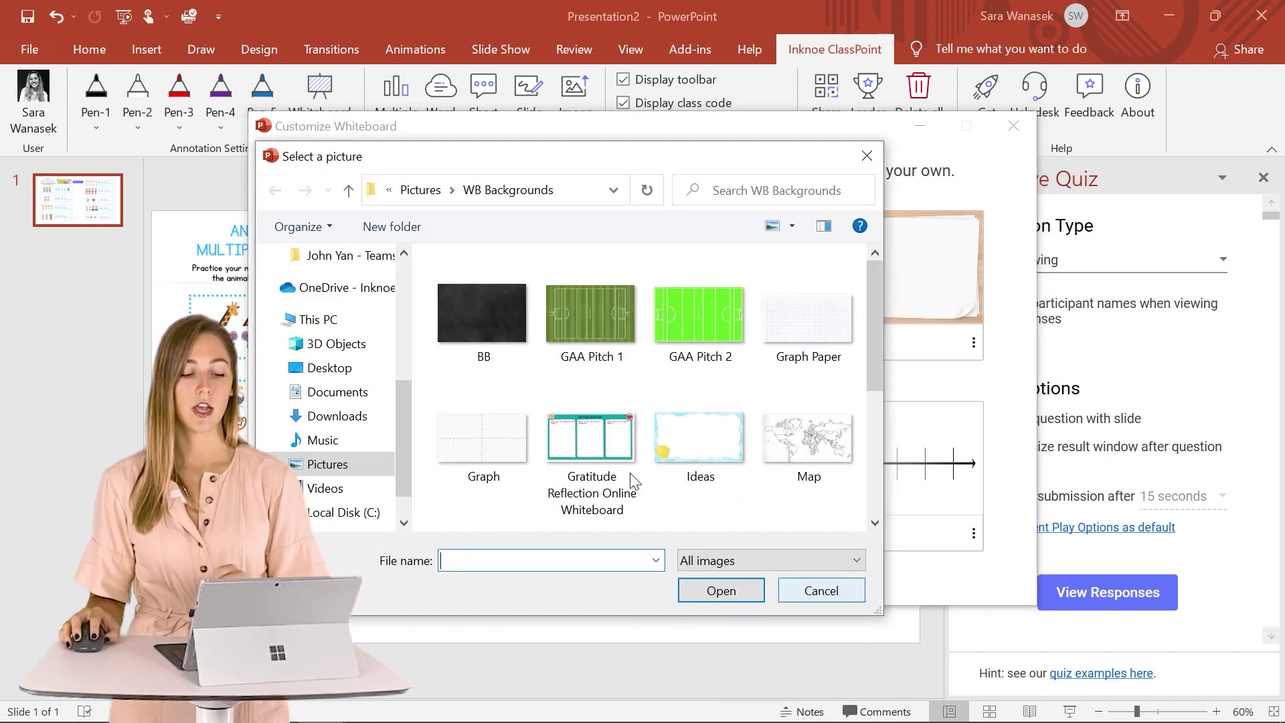
click(581, 447)
click(722, 589)
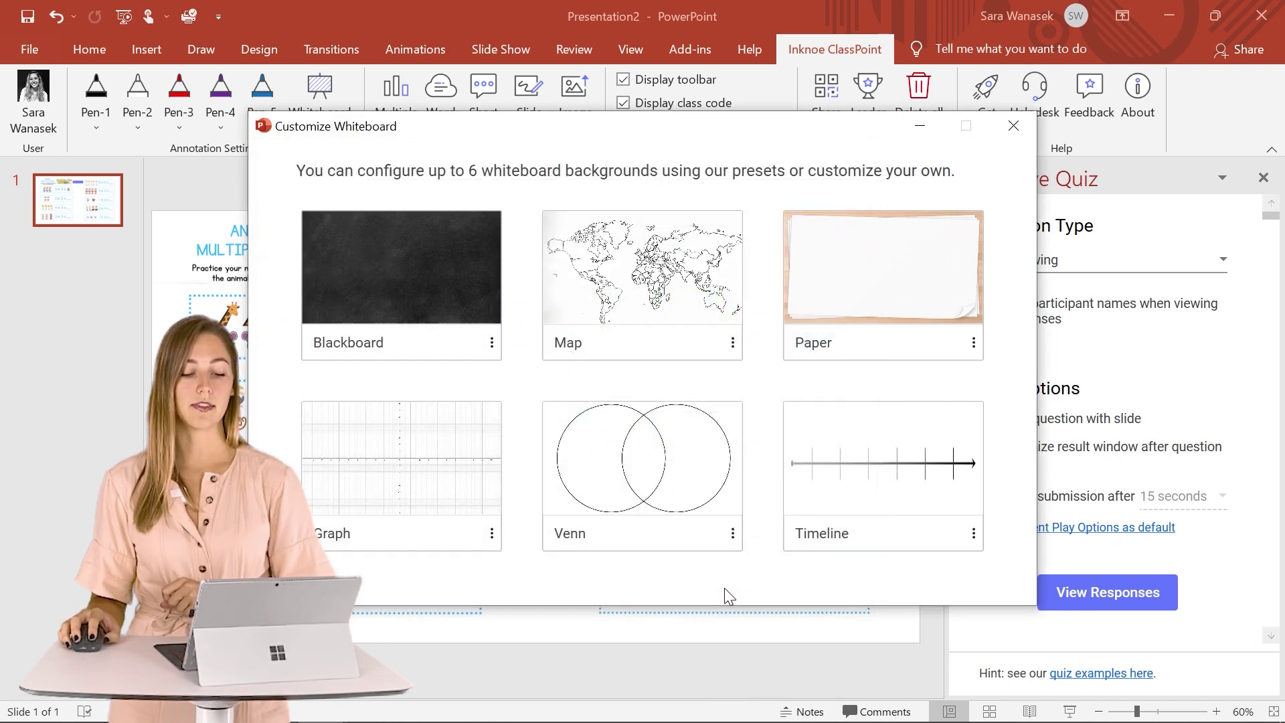
text(F)
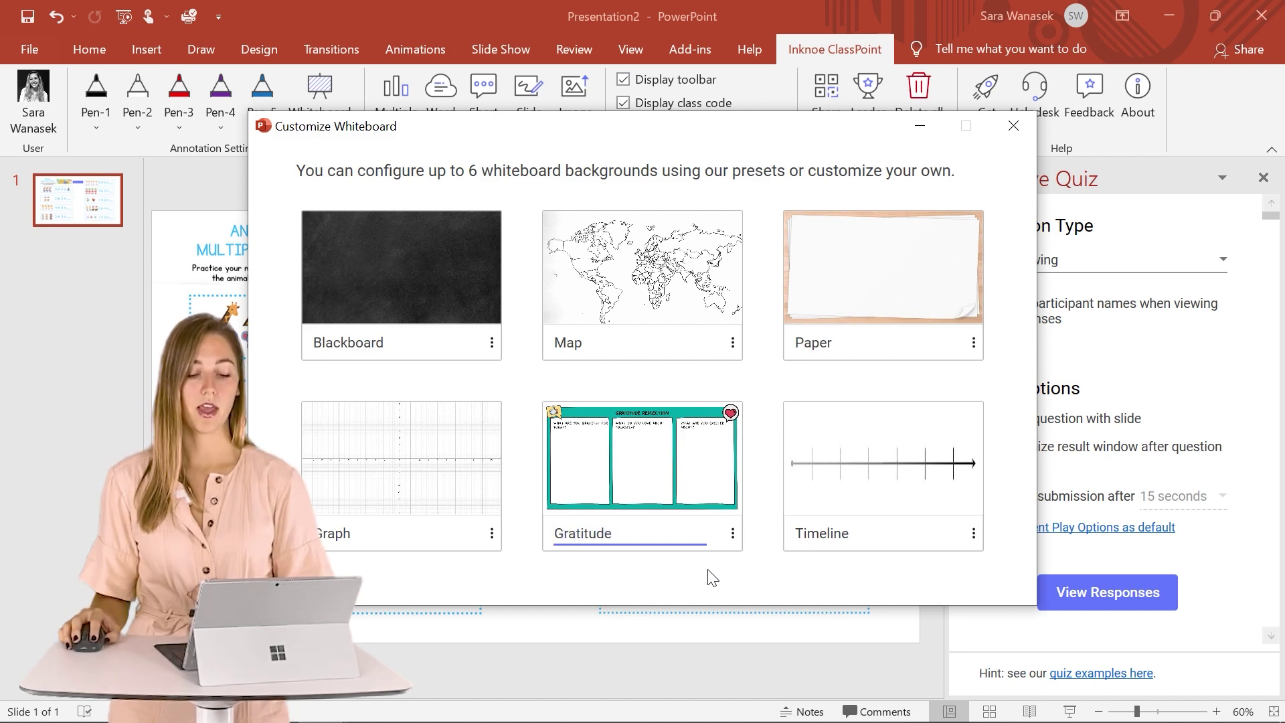
click(1015, 134)
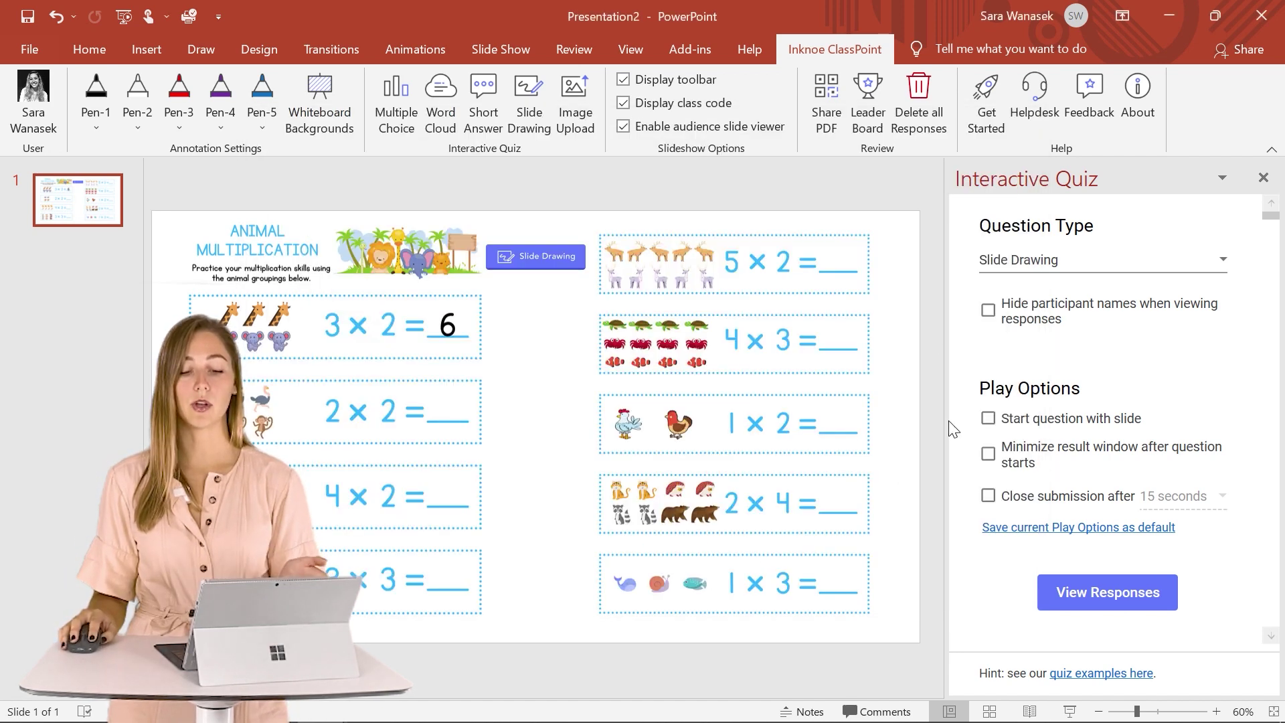
- Start the slideshow, view the students' Short Answer responses, then bring up Canva in Edge
click(1069, 712)
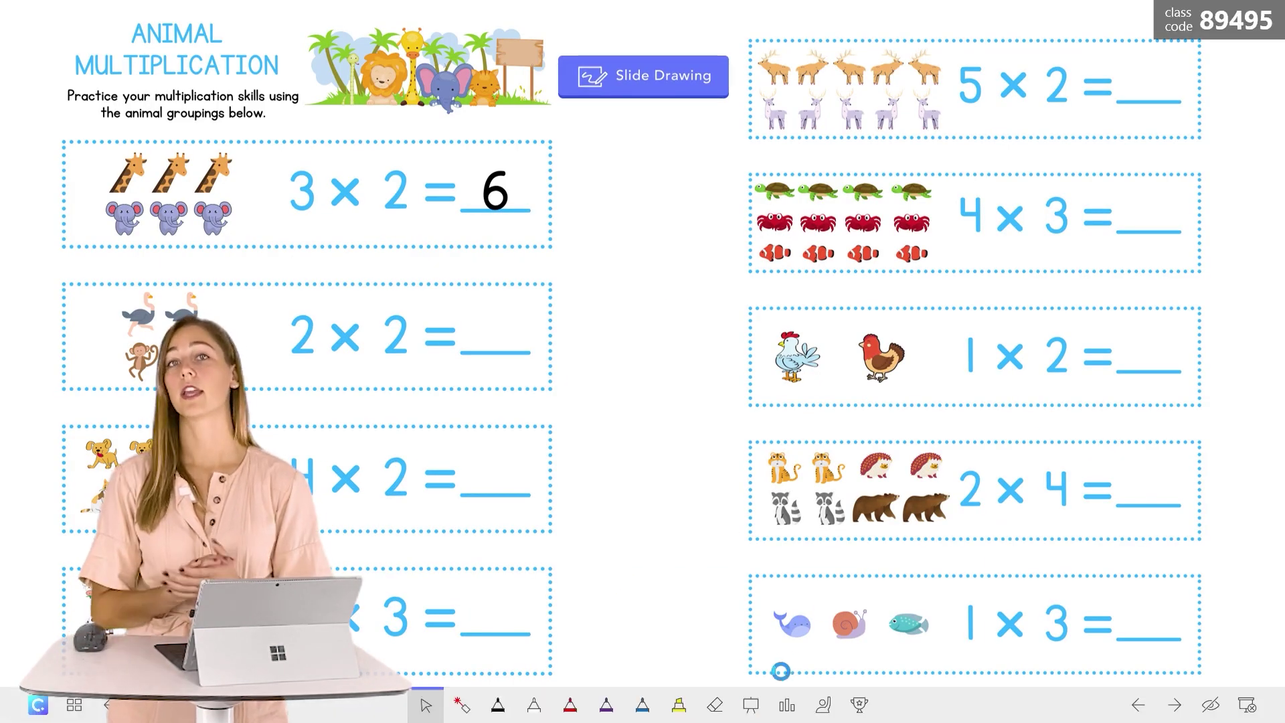
click(751, 706)
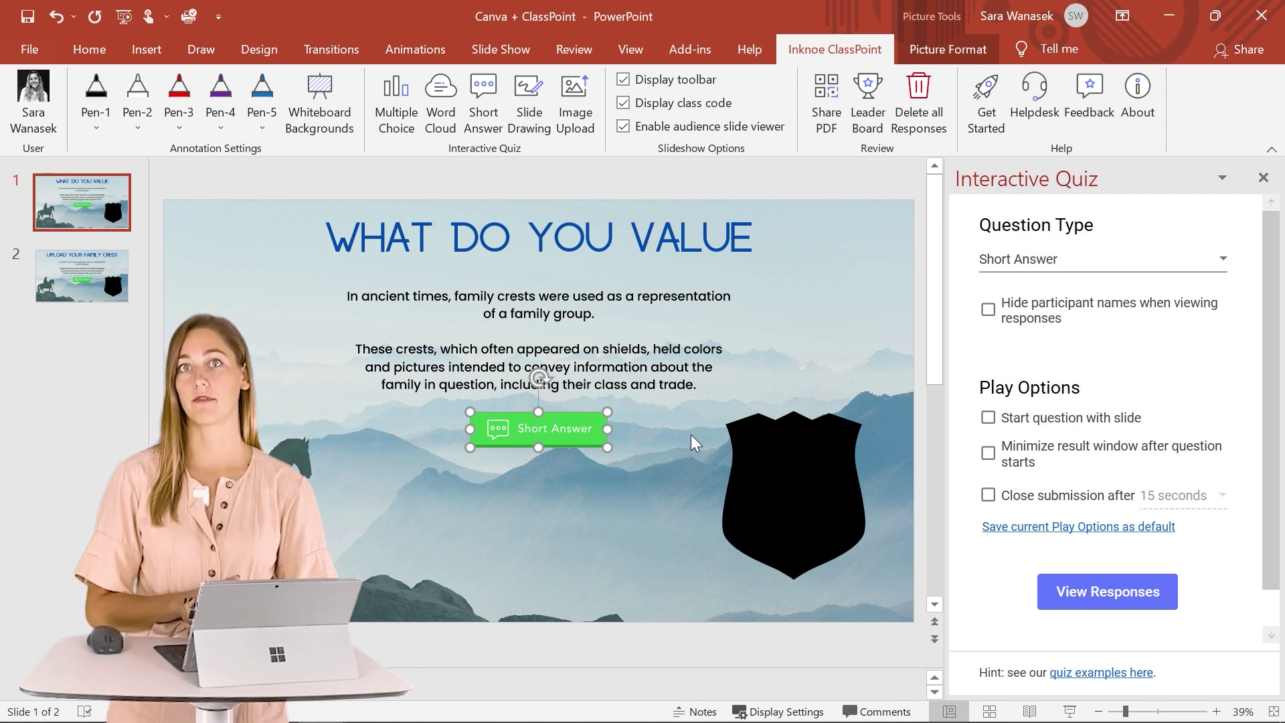
click(1088, 595)
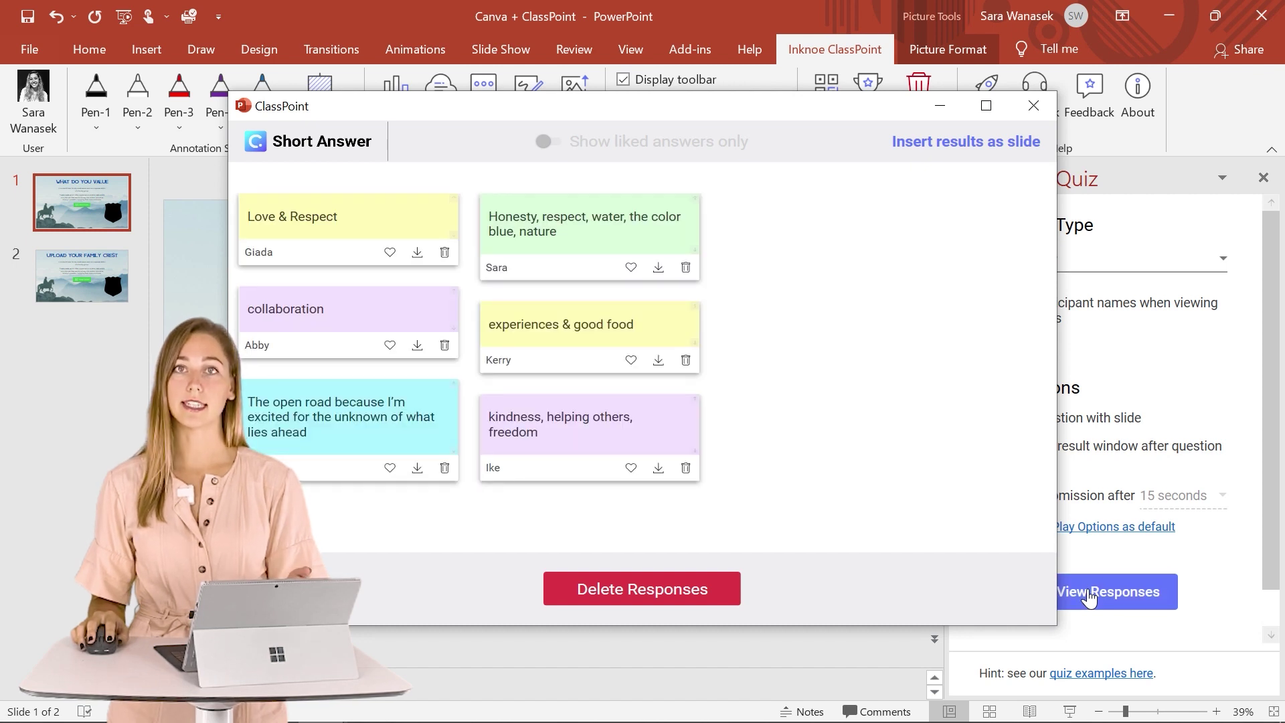
mouse_move(105, 717)
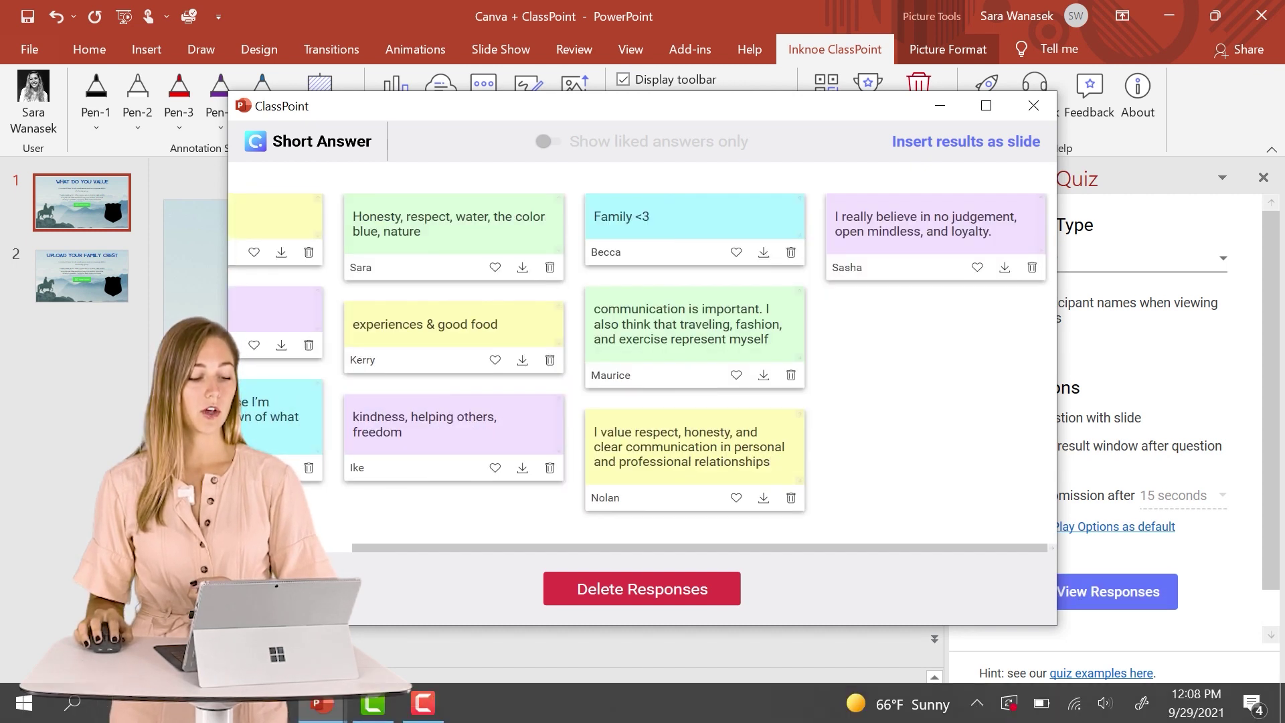
click(92, 609)
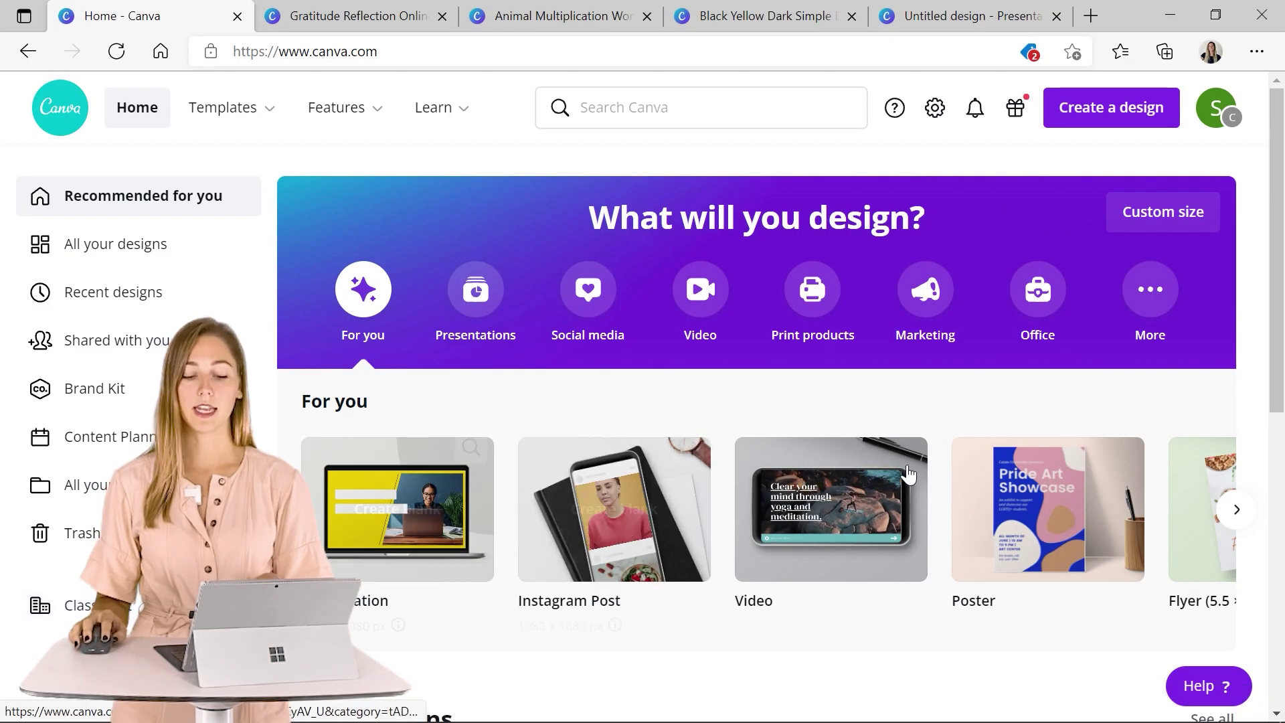
- Create a new poster and add a shield graphic recoloured pale pink
click(1048, 507)
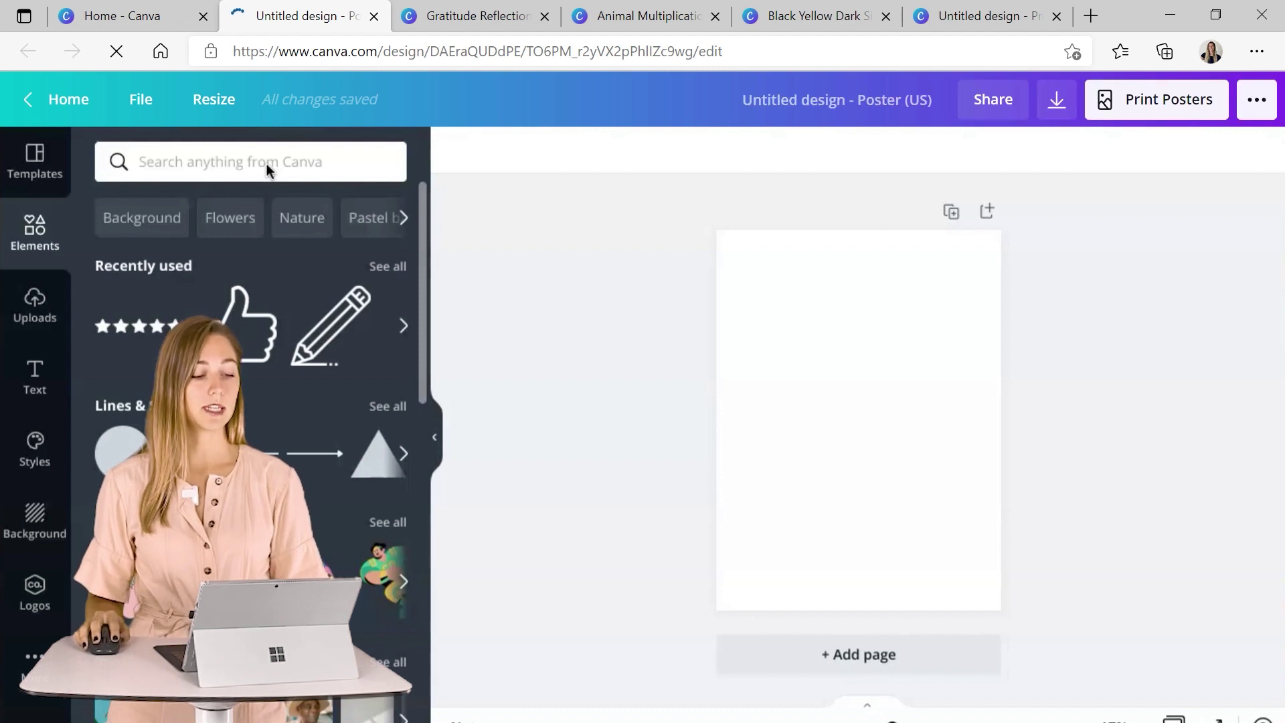
click(266, 167)
text(shield)
key(Return)
click(251, 294)
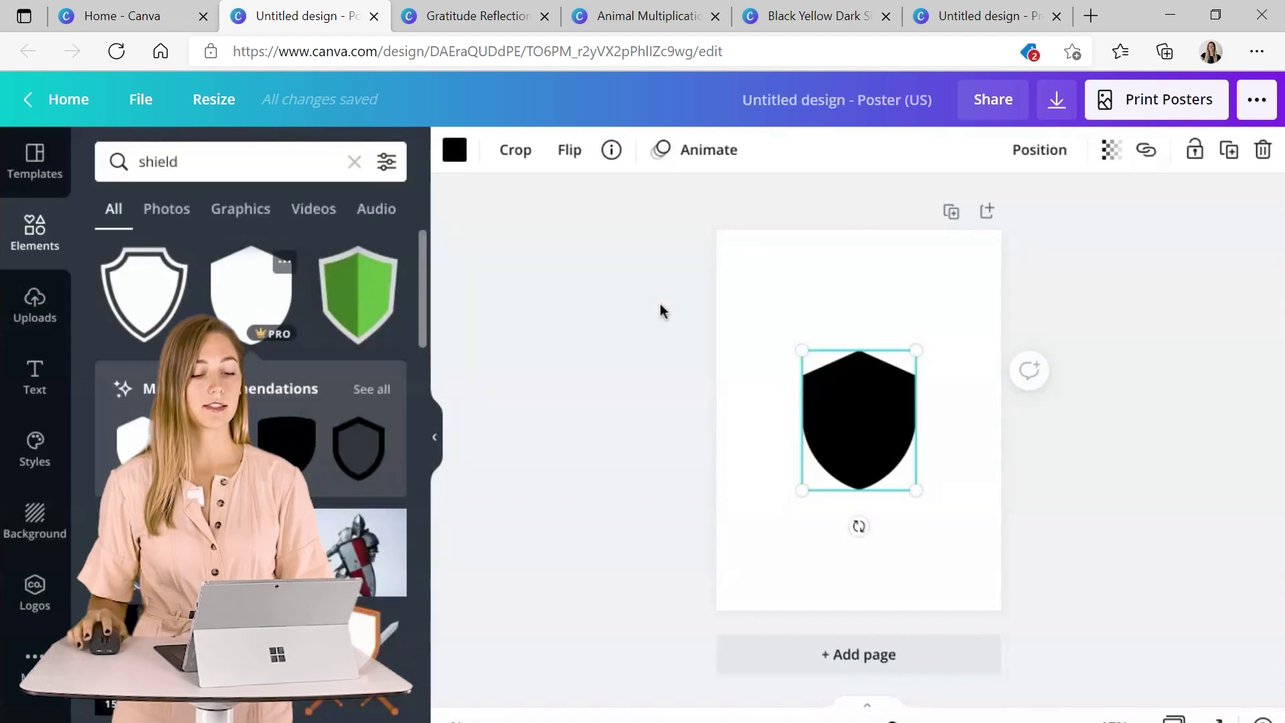
click(455, 149)
click(114, 252)
click(143, 312)
click(906, 368)
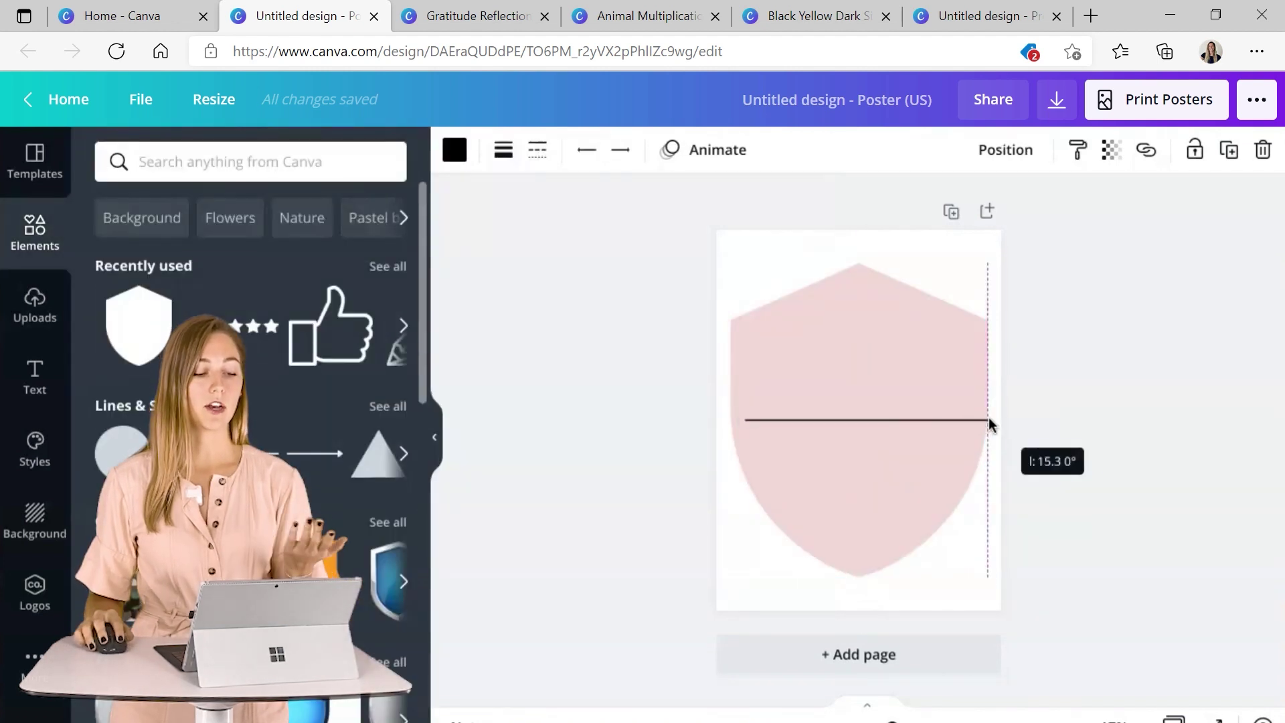
- Divide the shield into quarters with a horizontal line and a full-height vertical line
drag(990, 423, 954, 426)
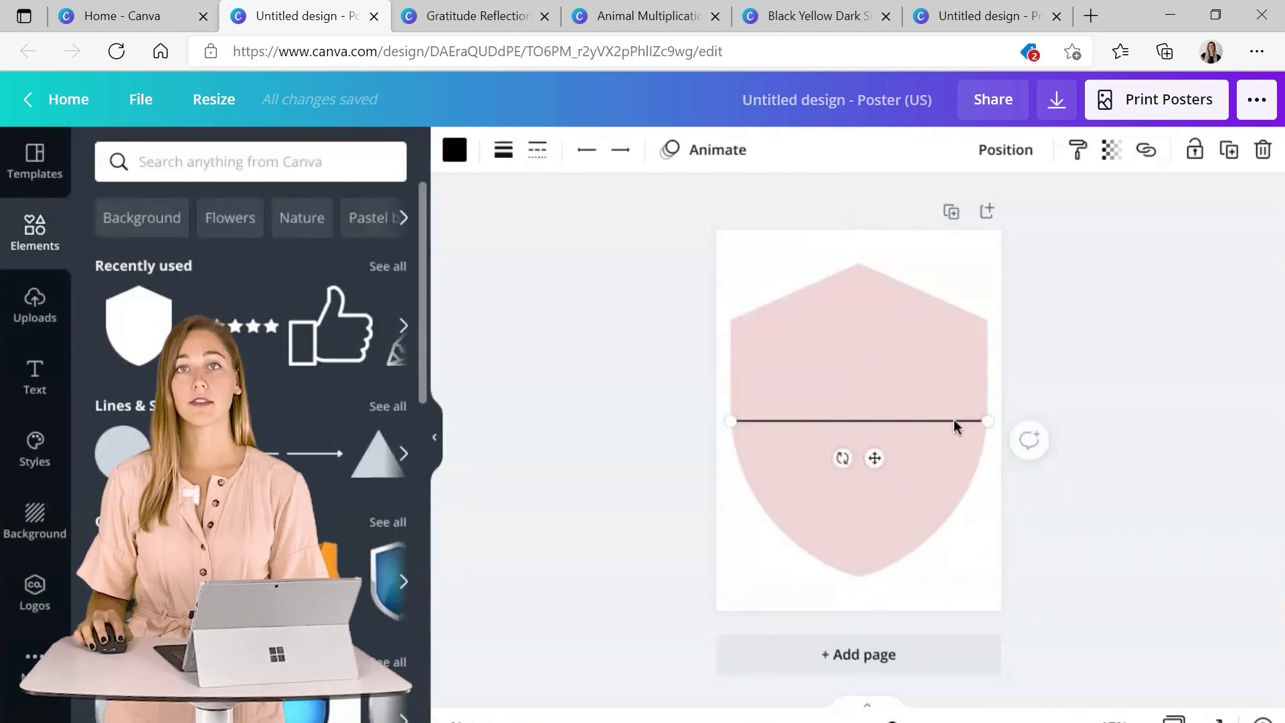
key(ctrl+d)
drag(843, 458, 826, 424)
drag(861, 293, 860, 263)
drag(861, 537, 855, 573)
key(Escape)
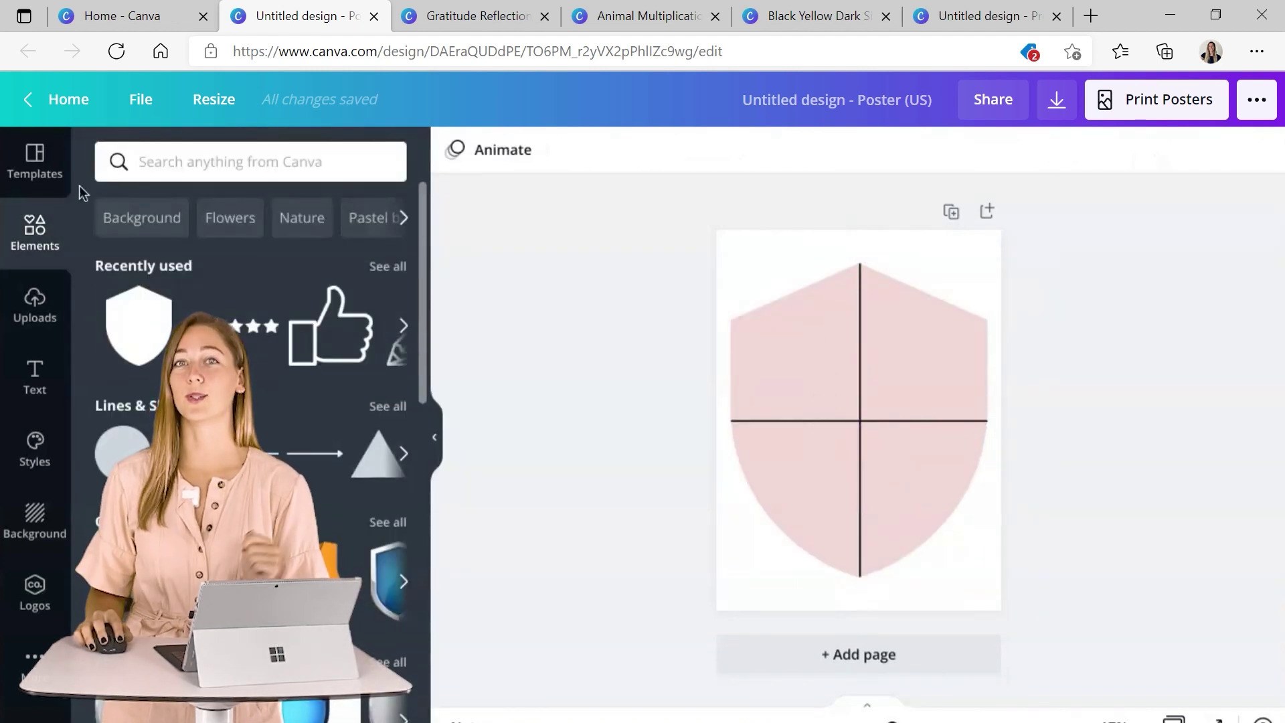
- Place a globe, a small airplane and a small suitcase in the shield's upper-left quarter
click(210, 161)
text(world)
key(Return)
scroll(251, 429, down, 3)
click(359, 487)
drag(914, 483, 788, 430)
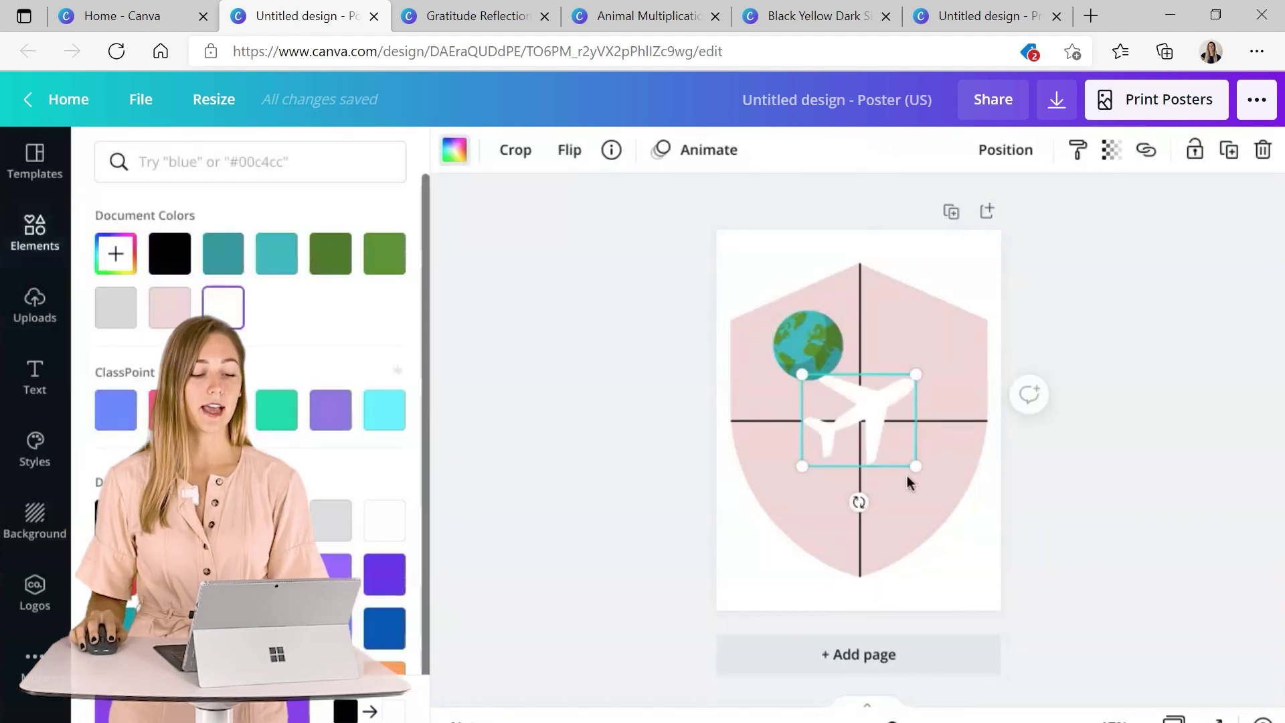
drag(910, 482, 770, 338)
click(182, 171)
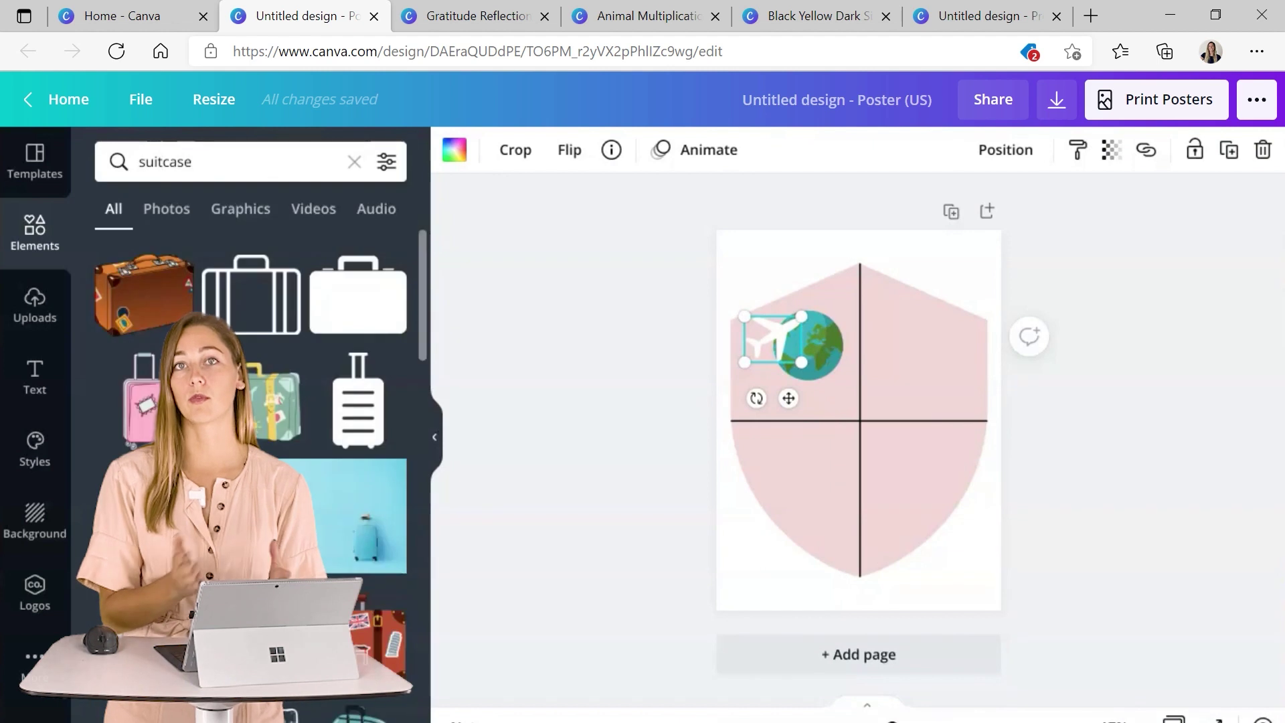
drag(870, 455, 780, 387)
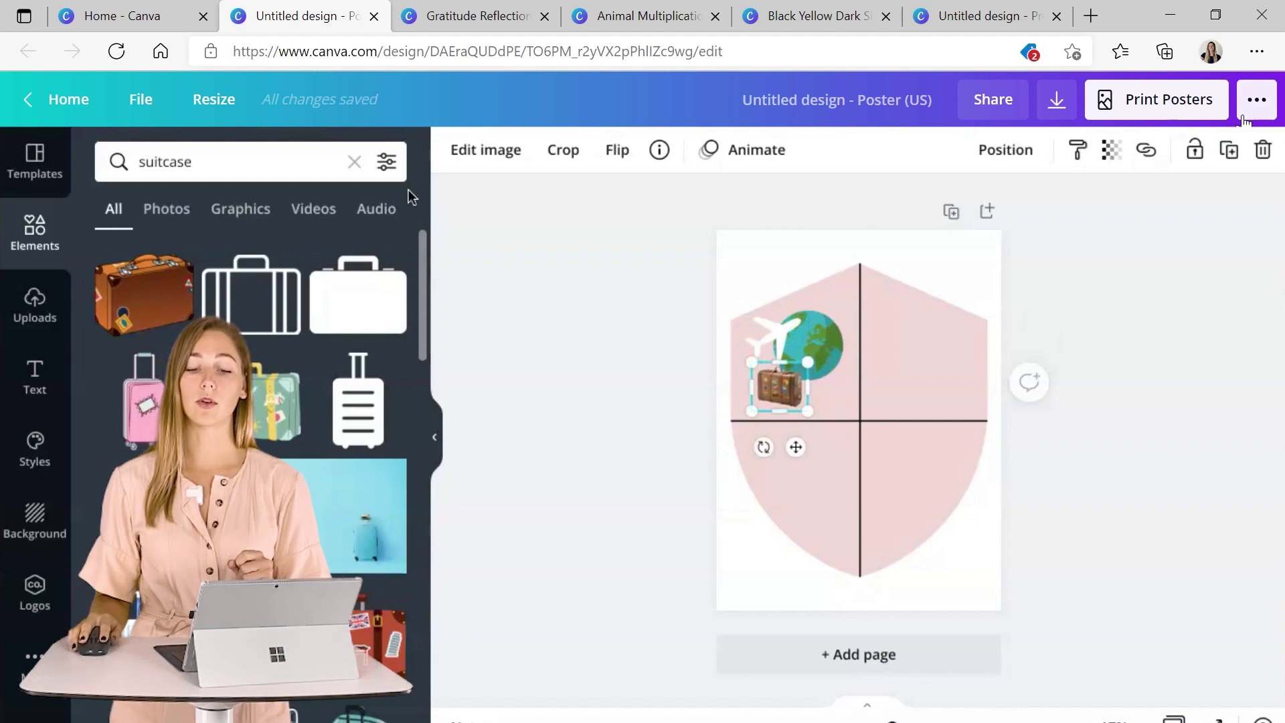
click(1253, 104)
- In the Canva + ClassPoint presentation, view the family crest uploads for slide 2's Image Upload button
click(631, 711)
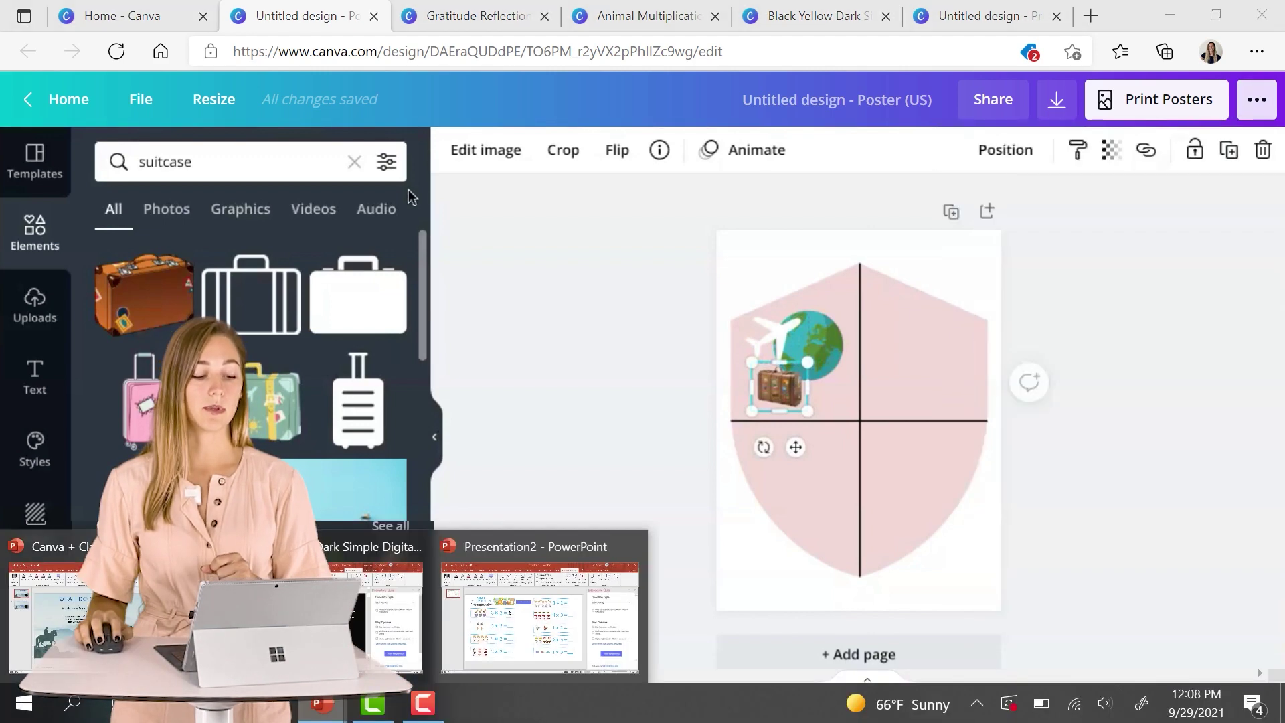
click(528, 569)
click(674, 442)
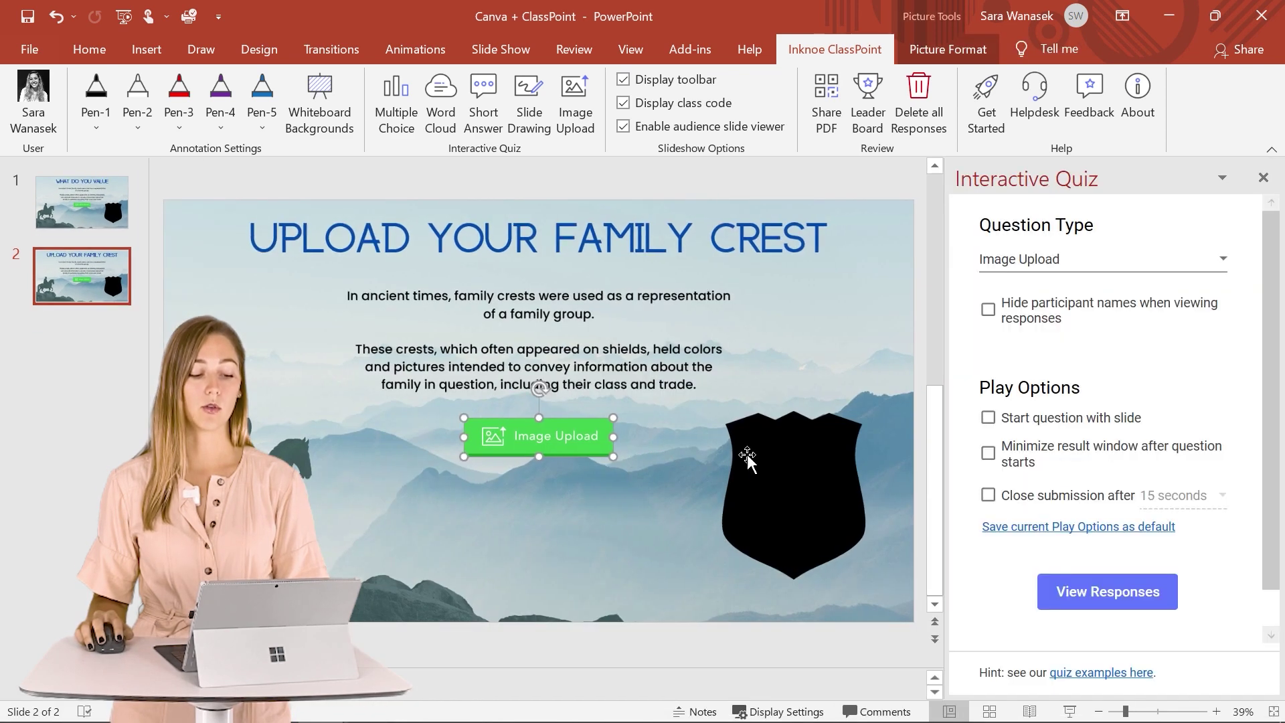
click(1084, 601)
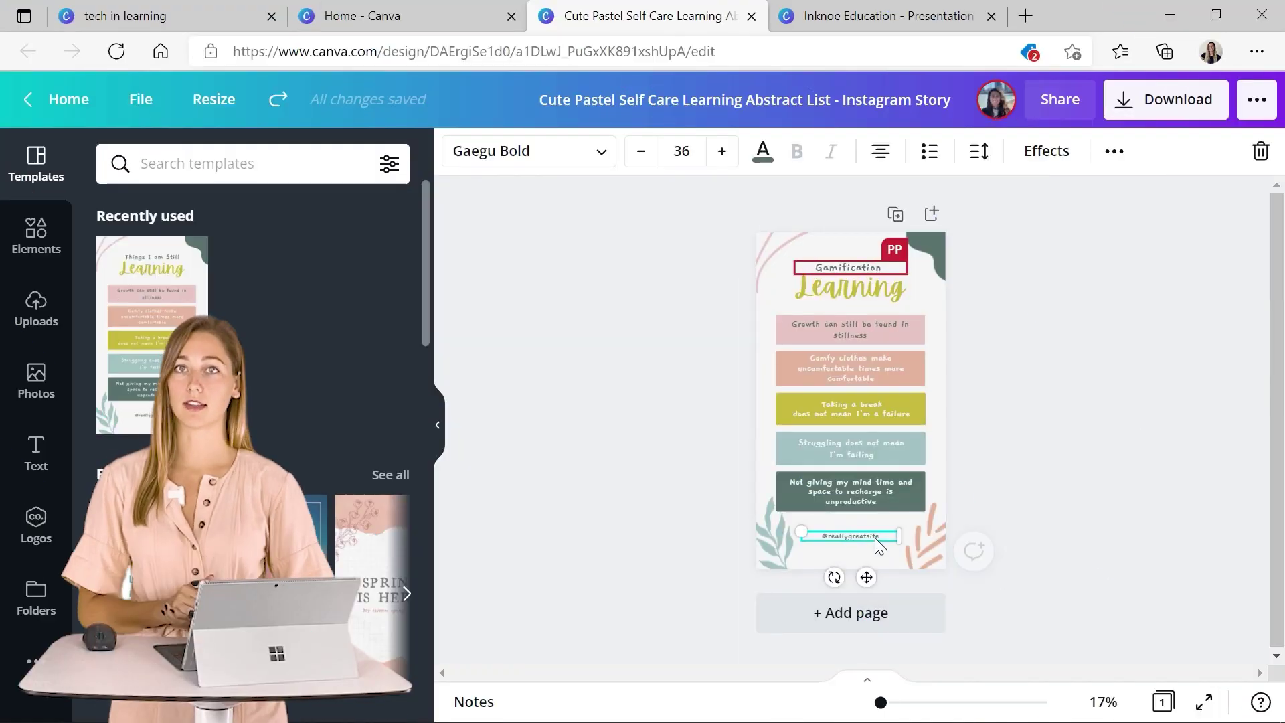
- Delete the bottom placeholder handle text and type 'Group 2' in its place
double_click(855, 534)
key(BackSpace)
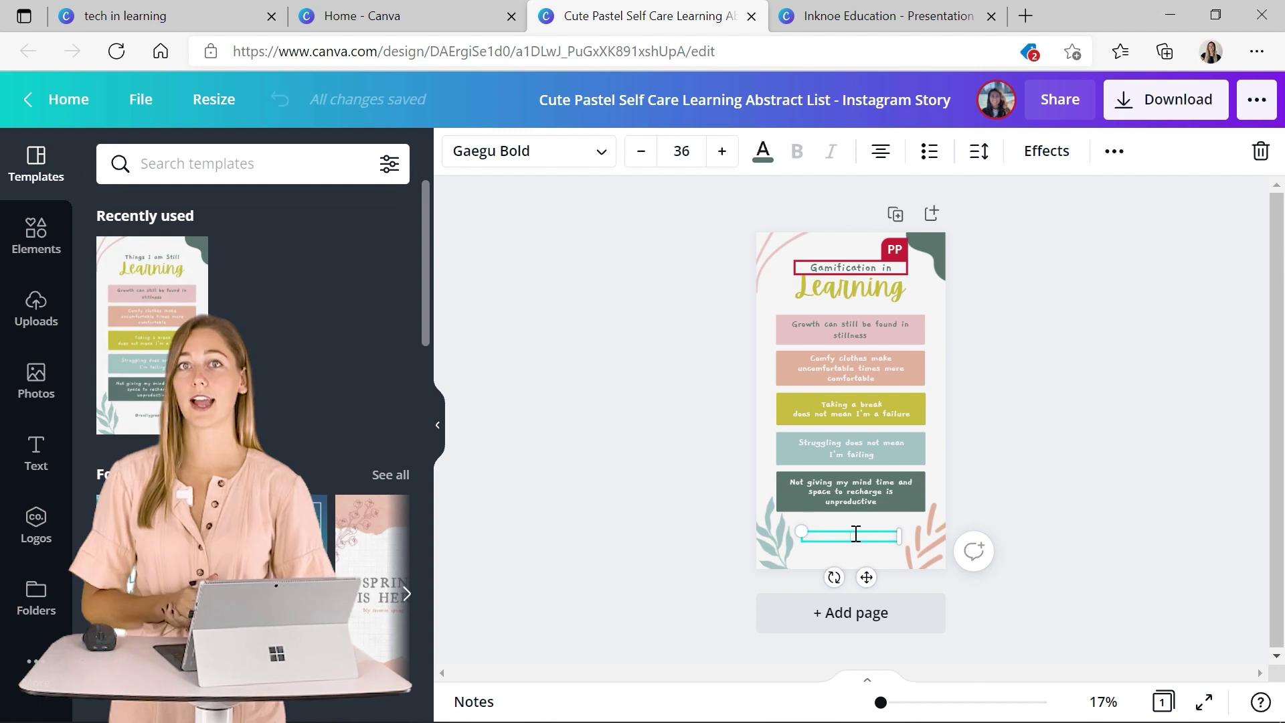
text(Group 2)
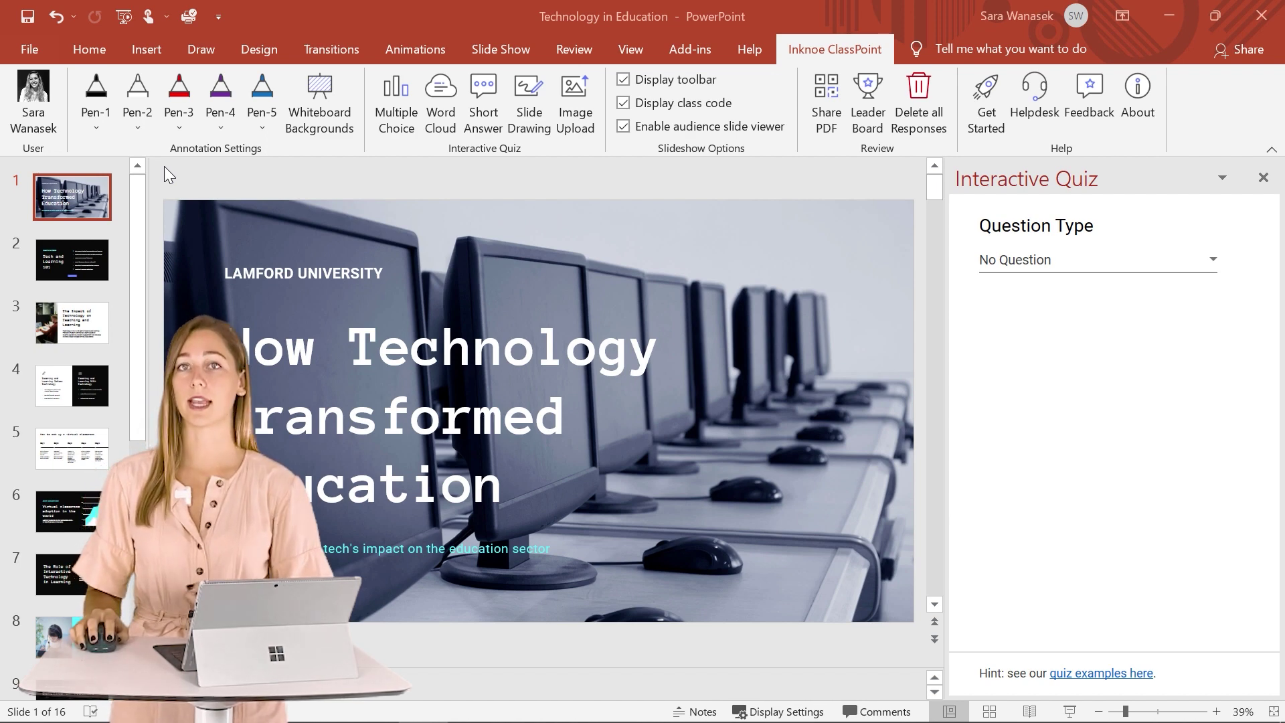
- Go to slide 16 and view the students' images uploaded to its Image Upload button
scroll(120, 343, down, 7)
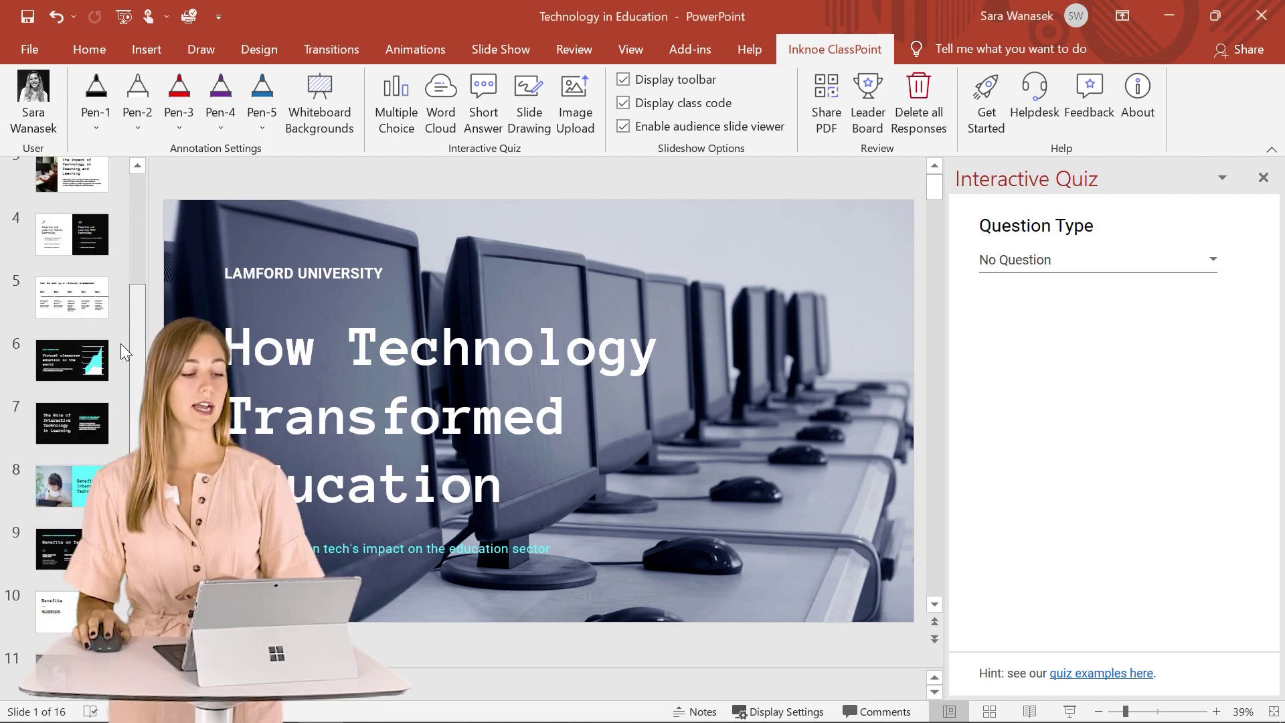
click(50, 646)
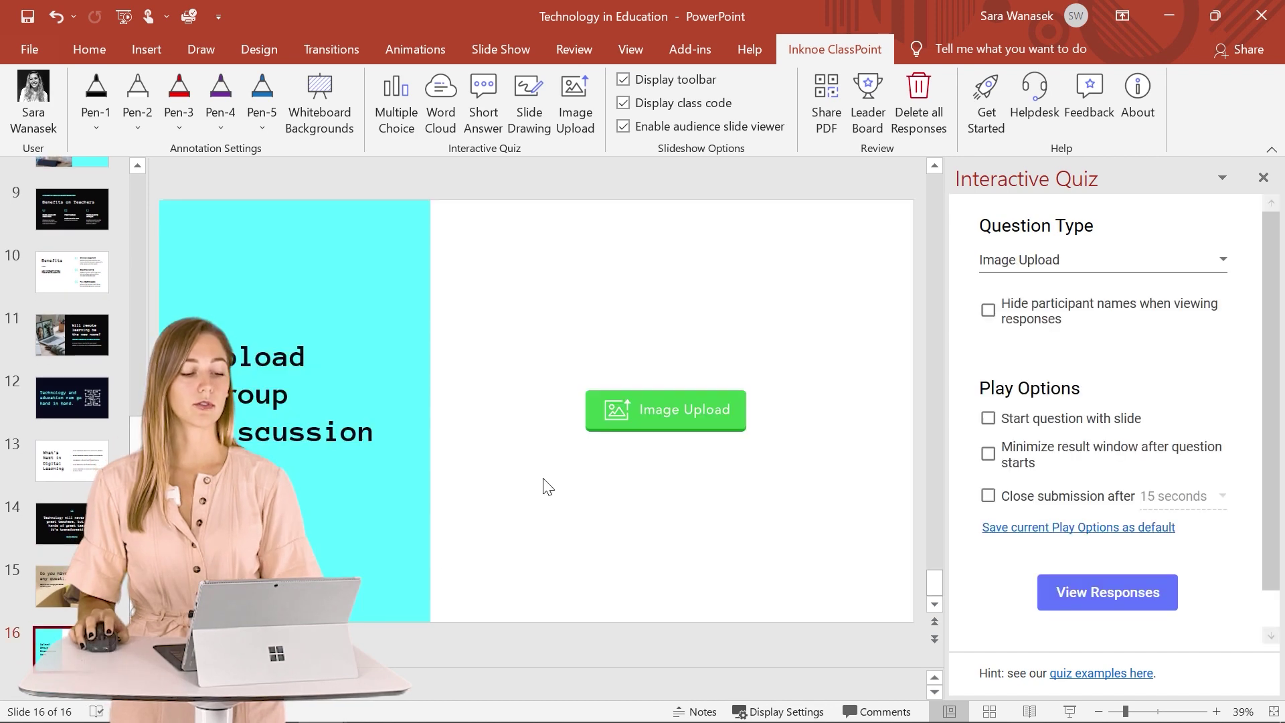
click(1101, 595)
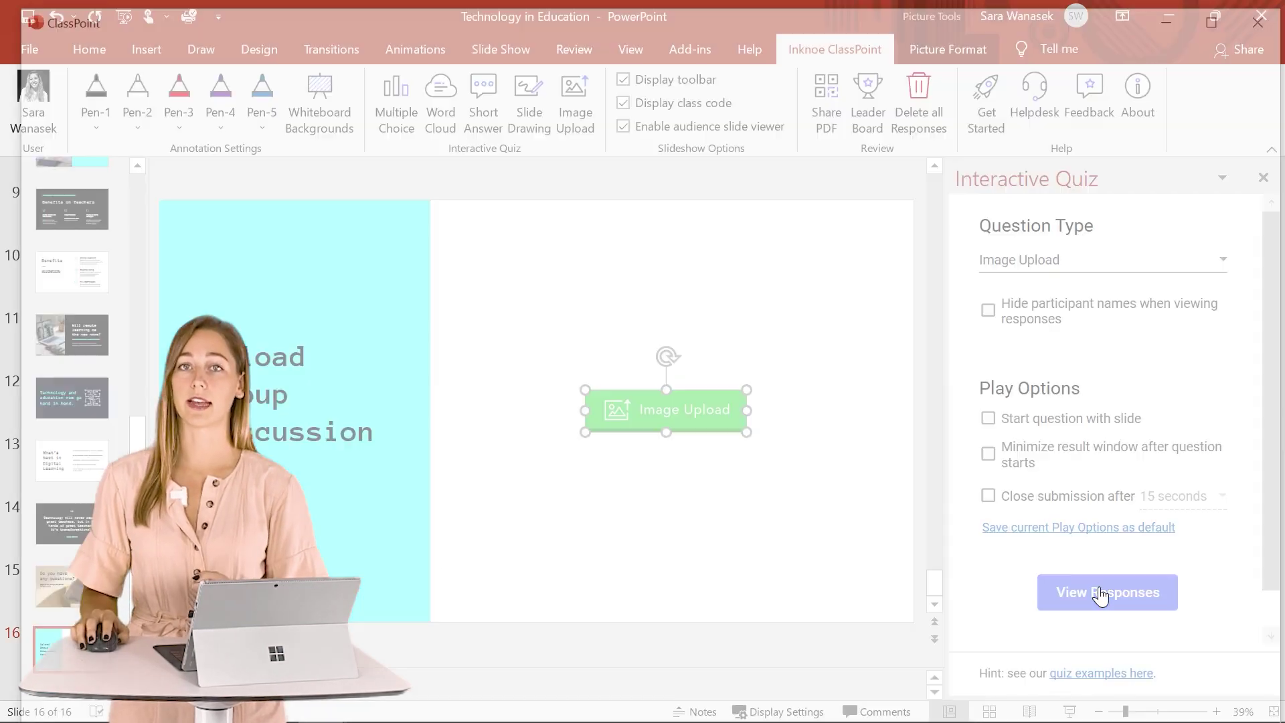